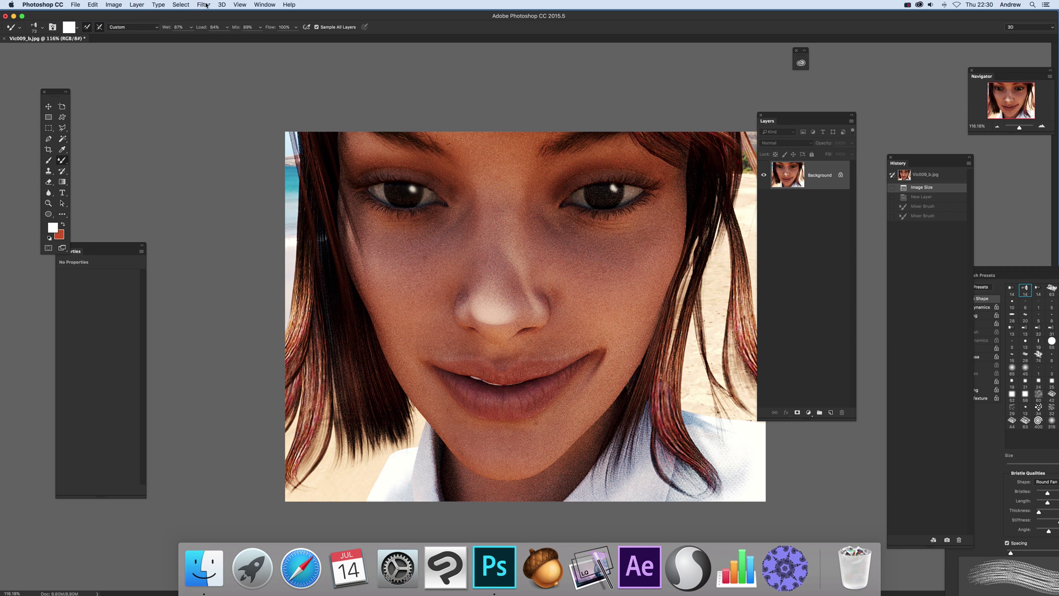
# Step: Apply the Oil Paint filter to the portrait with its default settings
pyautogui.click(204, 5)
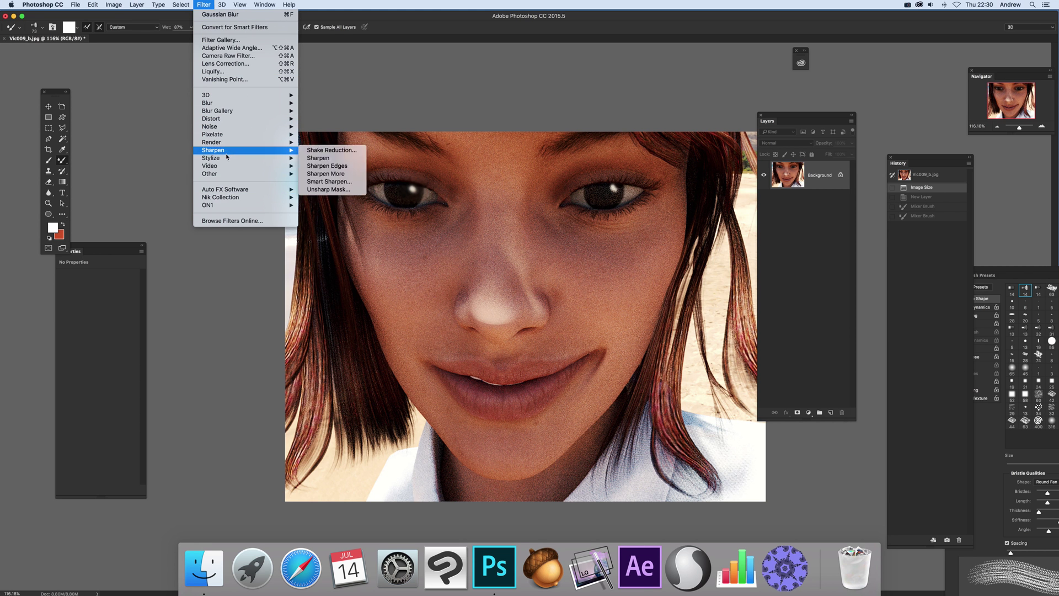
pyautogui.moveTo(259, 159)
pyautogui.click(320, 189)
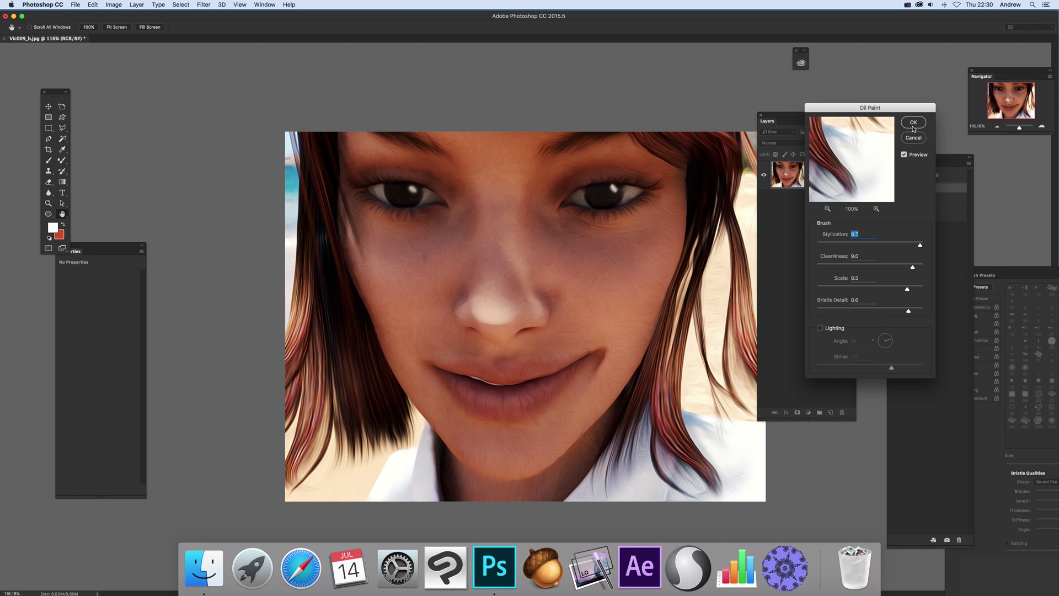
pyautogui.press('Return')
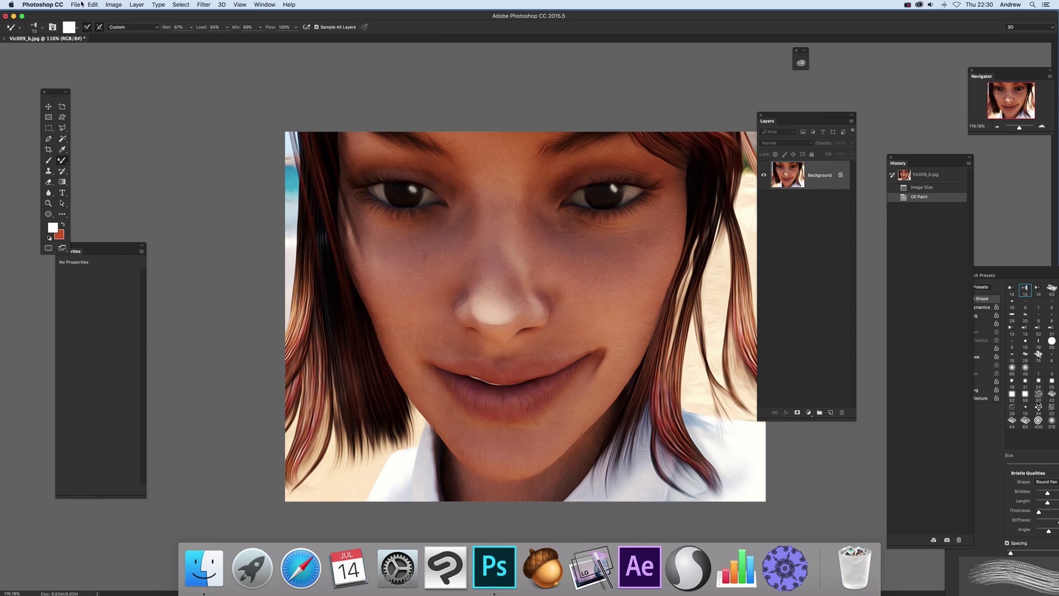
# Step: Select the entire oil-painted canvas and copy it
pyautogui.click(181, 5)
pyautogui.click(179, 14)
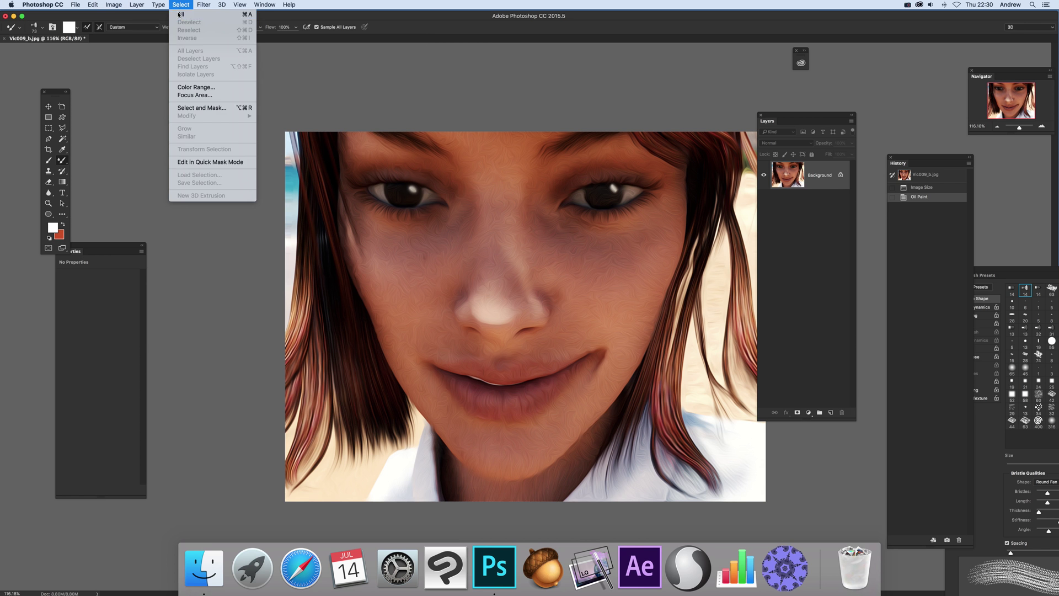
pyautogui.click(91, 4)
pyautogui.click(100, 64)
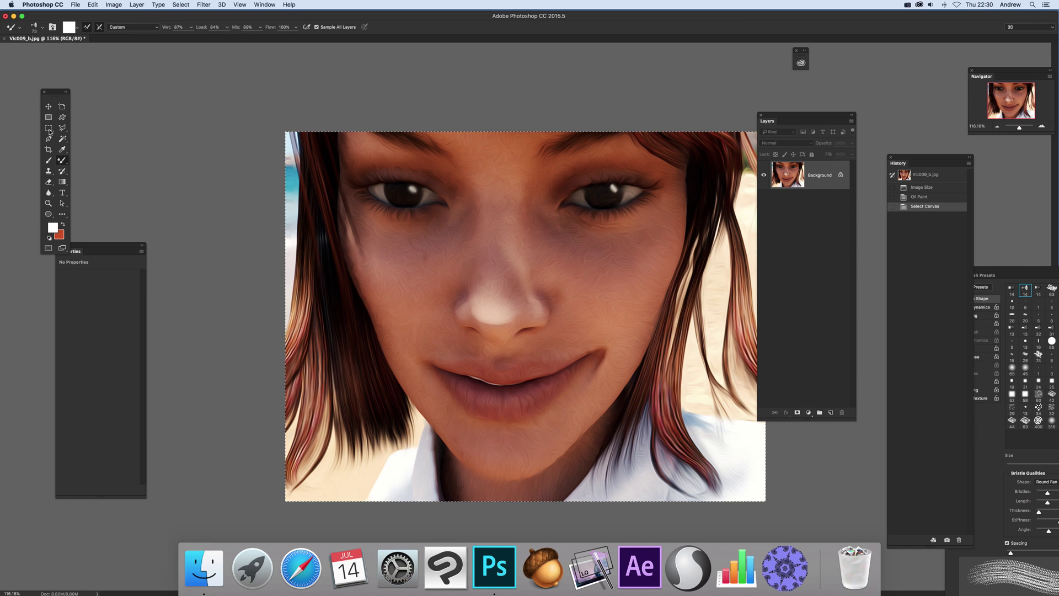
# Step: Switch to the Mixer Brush, bring the full Brush panel into view, and enable airbrush build-up
pyautogui.click(63, 161)
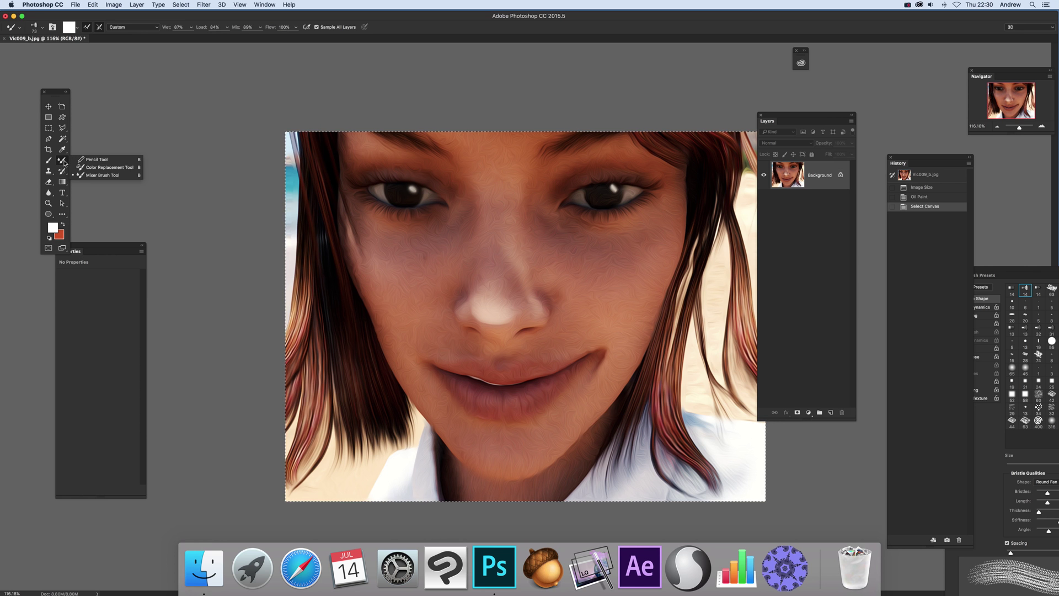
pyautogui.click(89, 175)
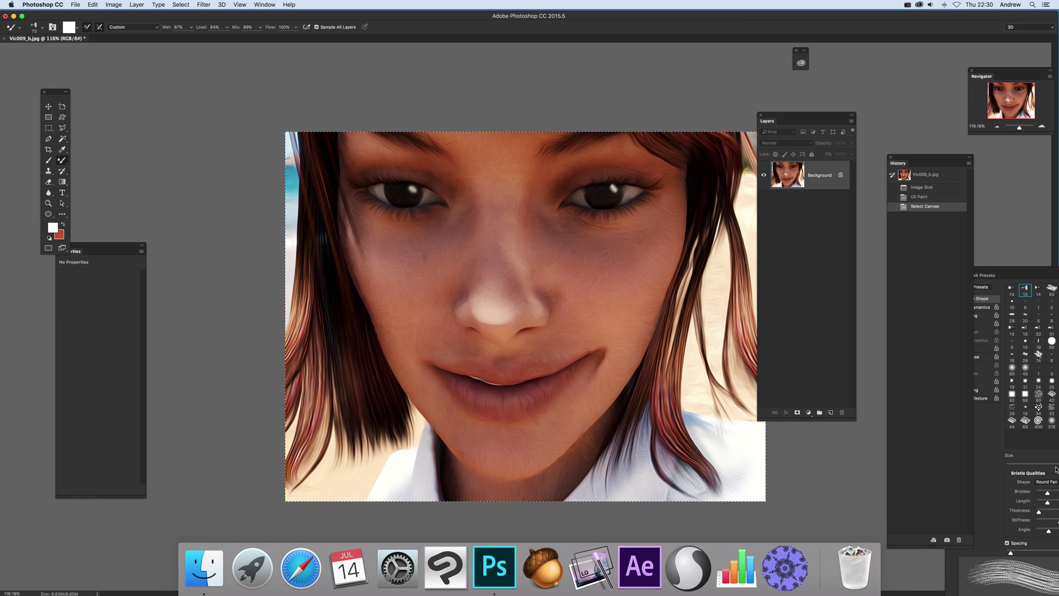
pyautogui.moveTo(988, 271); pyautogui.dragTo(912, 271)
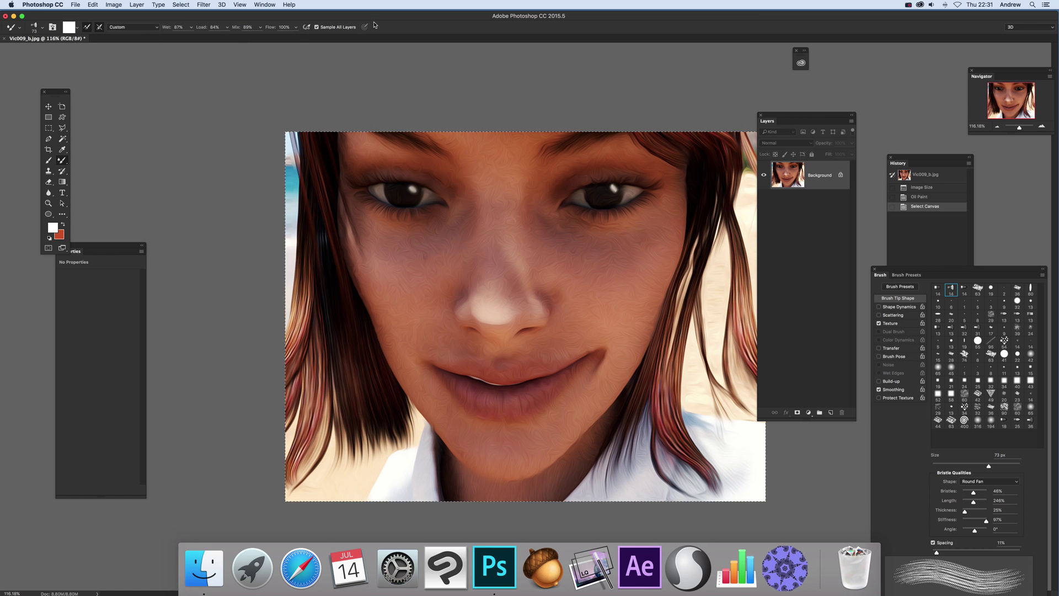
pyautogui.click(306, 27)
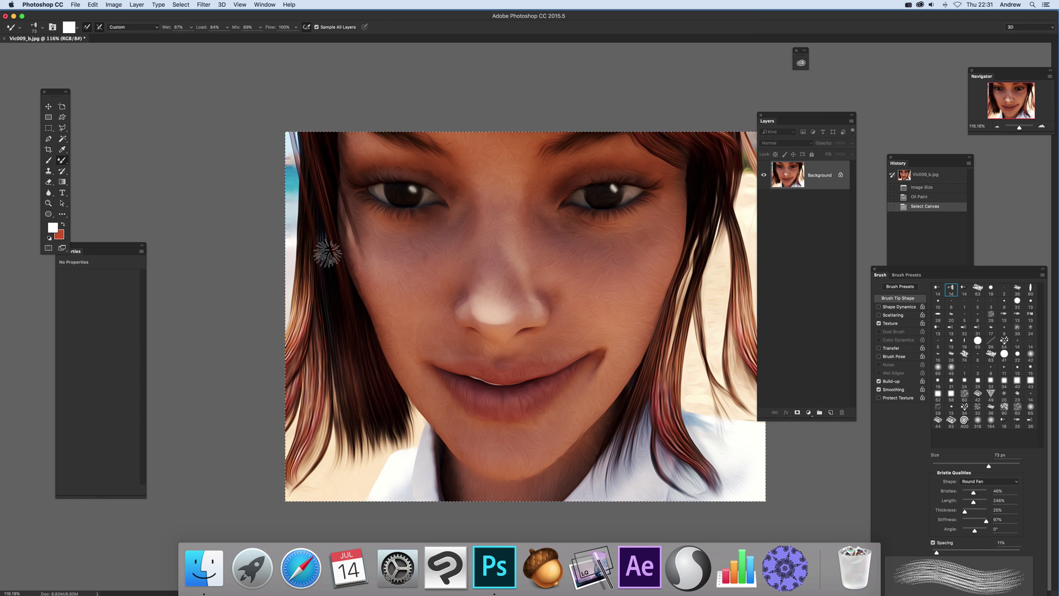
# Step: Add a new empty Layer 1 above the Background
pyautogui.click(142, 6)
pyautogui.moveTo(143, 15)
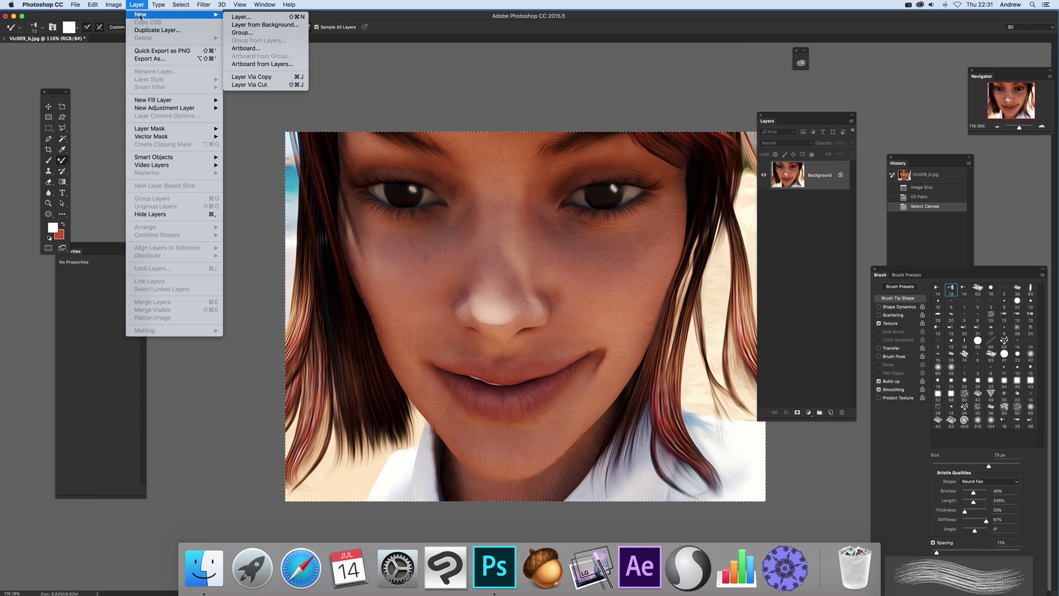
pyautogui.click(257, 17)
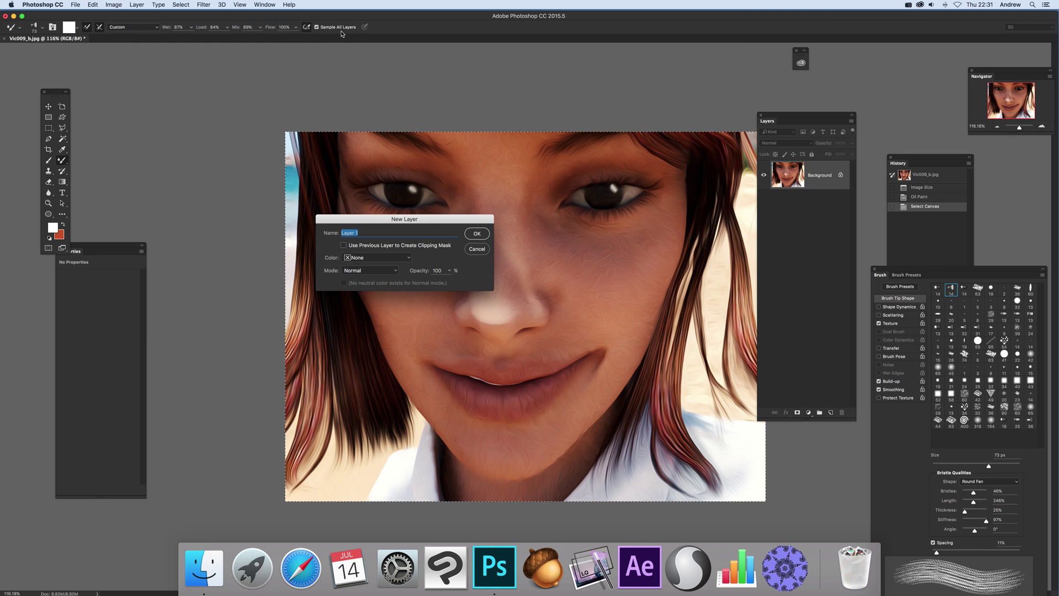
pyautogui.click(485, 239)
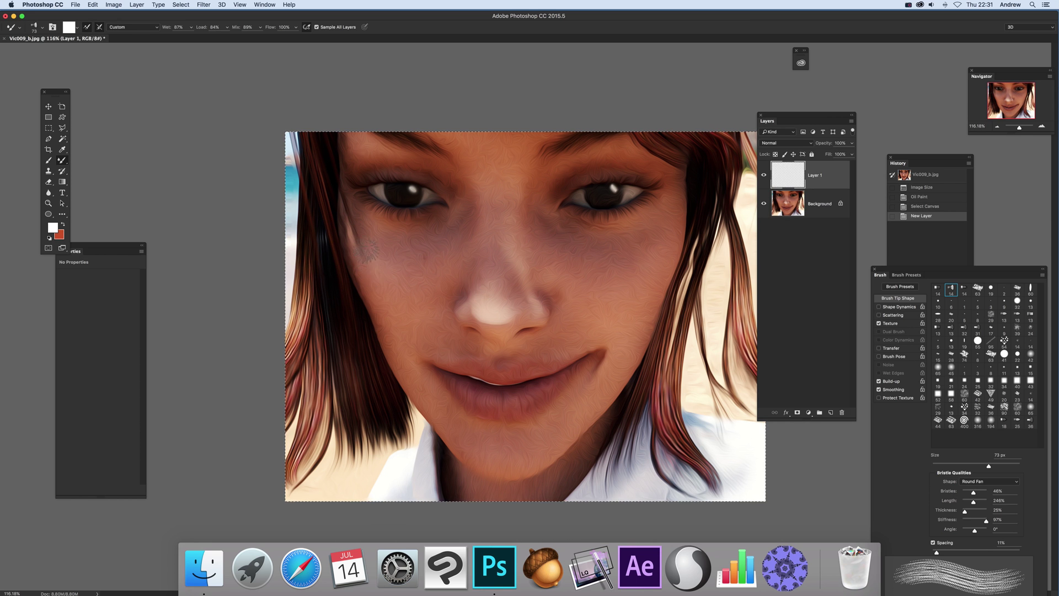
# Step: Smear mixer-brush strokes over the left cheek, nose, left brow and left-side hair
pyautogui.moveTo(402, 315); pyautogui.dragTo(405, 326)
pyautogui.moveTo(369, 239)
pyautogui.mouseDown()
pyautogui.moveTo(414, 364)
pyautogui.moveTo(384, 303)
pyautogui.mouseUp()
pyautogui.moveTo(360, 268); pyautogui.dragTo(383, 334)
pyautogui.moveTo(378, 310); pyautogui.dragTo(428, 397)
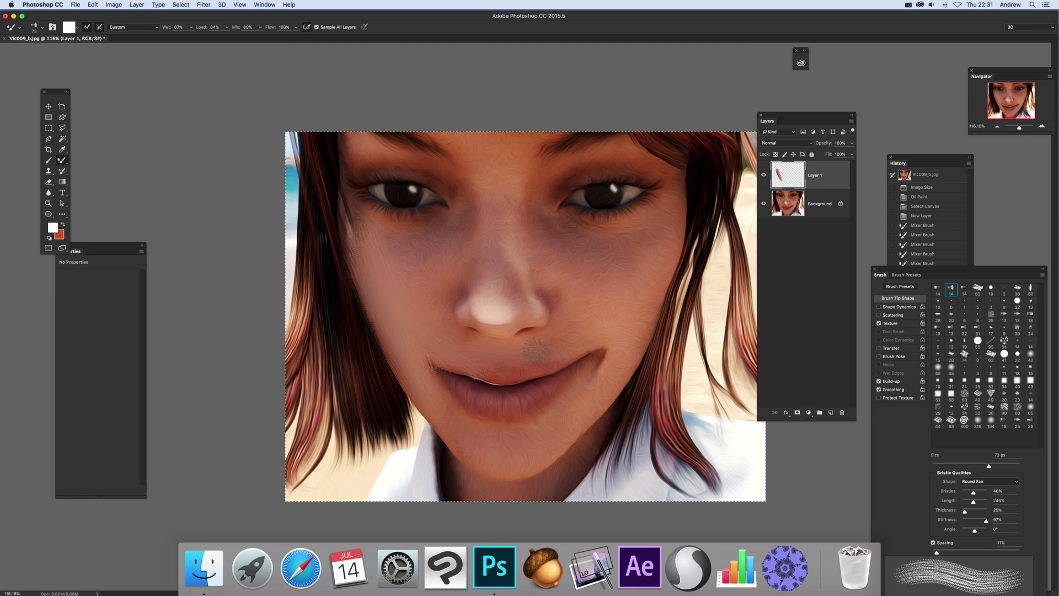
pyautogui.moveTo(534, 281); pyautogui.dragTo(533, 296)
pyautogui.moveTo(527, 251); pyautogui.dragTo(495, 309)
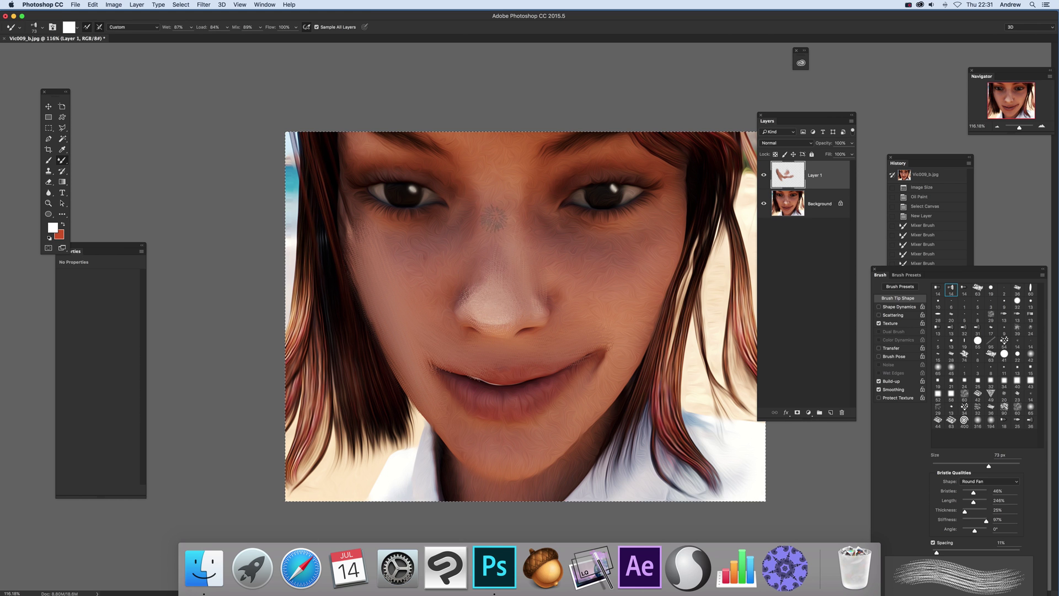
pyautogui.moveTo(466, 165)
pyautogui.mouseDown()
pyautogui.moveTo(435, 155)
pyautogui.moveTo(459, 180)
pyautogui.moveTo(342, 140)
pyautogui.moveTo(390, 147)
pyautogui.mouseUp()
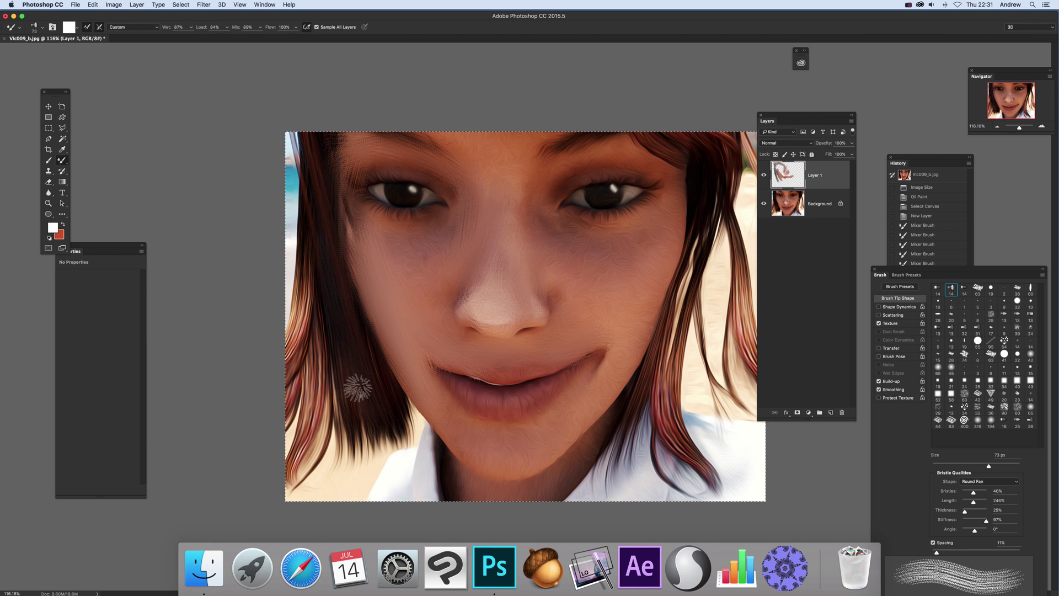
pyautogui.moveTo(355, 383)
pyautogui.mouseDown()
pyautogui.moveTo(337, 354)
pyautogui.moveTo(311, 434)
pyautogui.mouseUp()
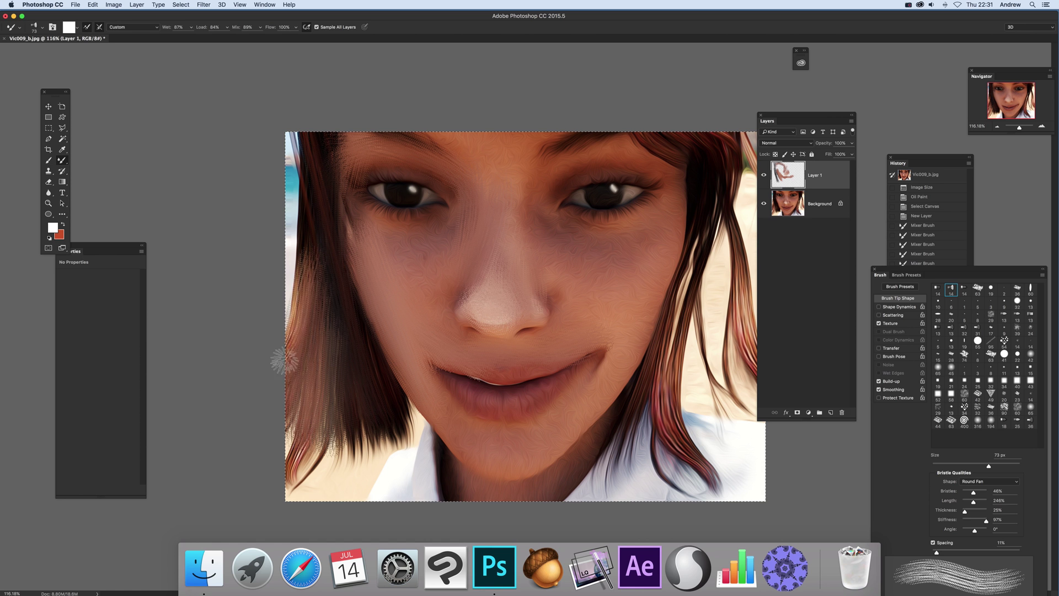
pyautogui.moveTo(334, 341)
pyautogui.mouseDown()
pyautogui.moveTo(332, 457)
pyautogui.moveTo(356, 457)
pyautogui.mouseUp()
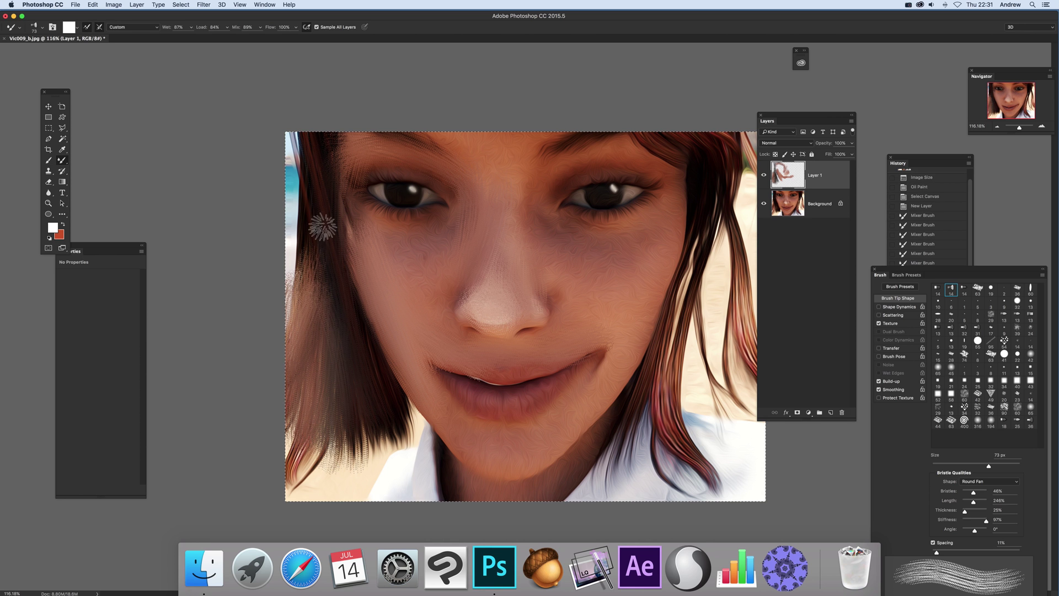
pyautogui.moveTo(310, 148); pyautogui.dragTo(306, 376)
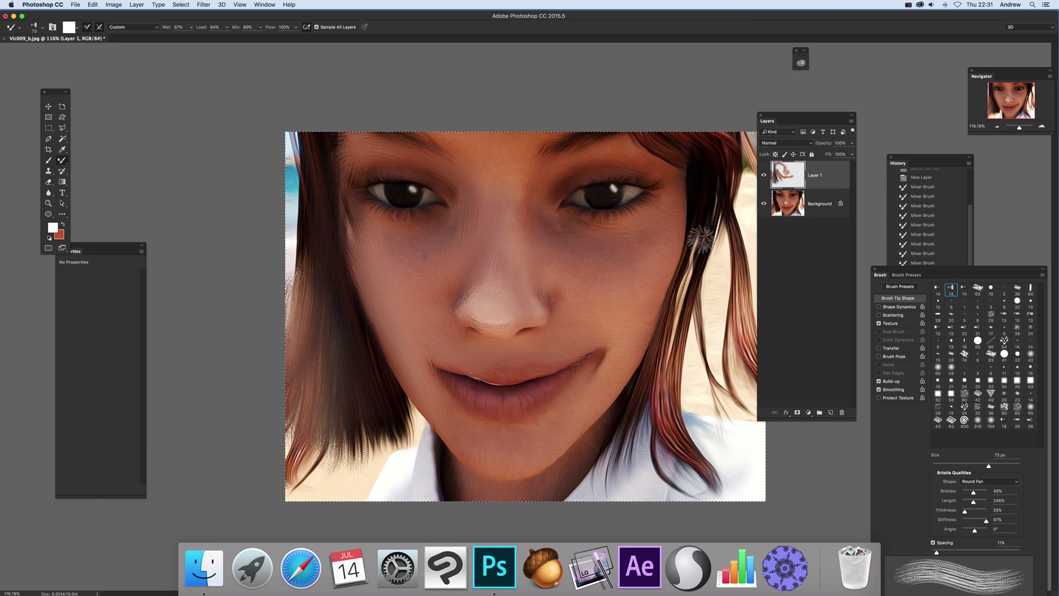
# Step: Streak the right-side hair downward over the background and across the white collar
pyautogui.moveTo(715, 212); pyautogui.dragTo(686, 314)
pyautogui.moveTo(713, 179); pyautogui.dragTo(685, 328)
pyautogui.moveTo(713, 184)
pyautogui.mouseDown()
pyautogui.moveTo(700, 314)
pyautogui.moveTo(717, 303)
pyautogui.mouseUp()
pyautogui.moveTo(721, 220); pyautogui.dragTo(721, 294)
pyautogui.moveTo(717, 190); pyautogui.dragTo(716, 353)
pyautogui.moveTo(719, 262); pyautogui.dragTo(732, 364)
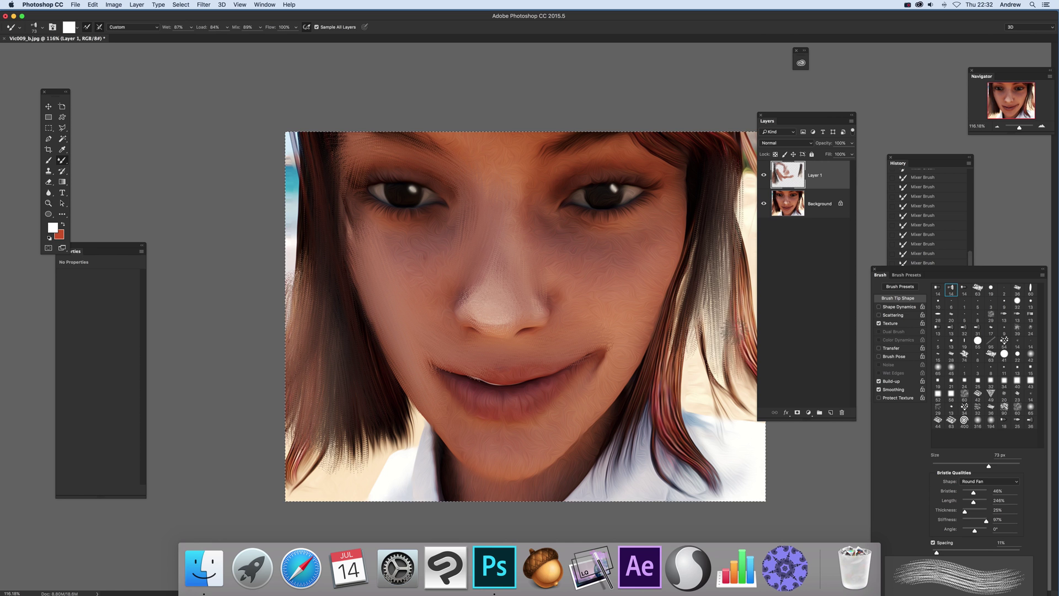
pyautogui.moveTo(727, 284); pyautogui.dragTo(747, 361)
pyautogui.moveTo(699, 301); pyautogui.dragTo(669, 430)
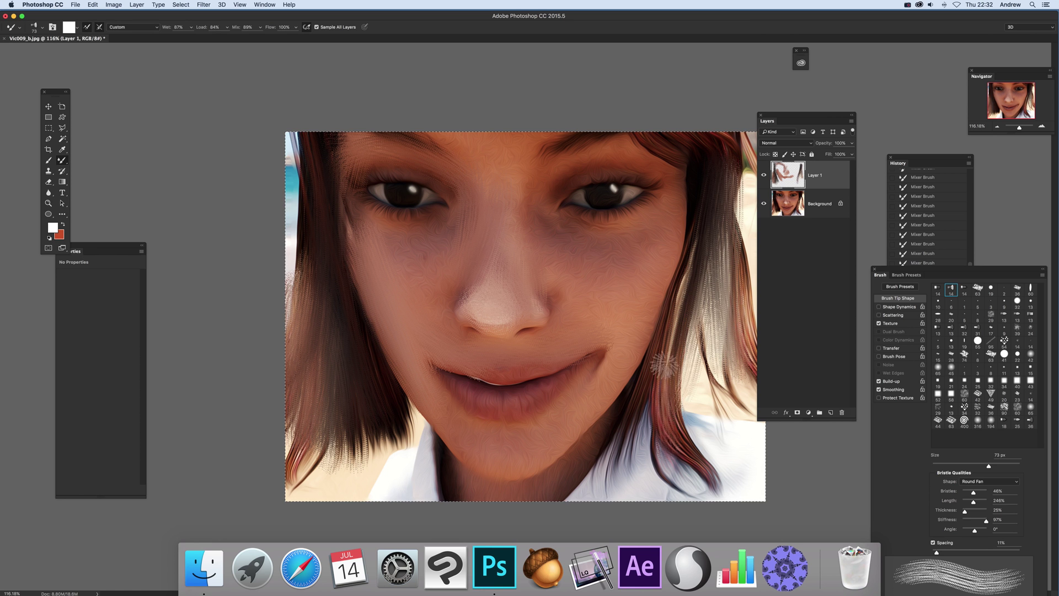
pyautogui.moveTo(664, 365); pyautogui.dragTo(693, 466)
pyautogui.moveTo(667, 419); pyautogui.dragTo(700, 480)
pyautogui.moveTo(681, 371); pyautogui.dragTo(717, 466)
pyautogui.moveTo(684, 411); pyautogui.dragTo(692, 449)
pyautogui.moveTo(651, 404); pyautogui.dragTo(616, 477)
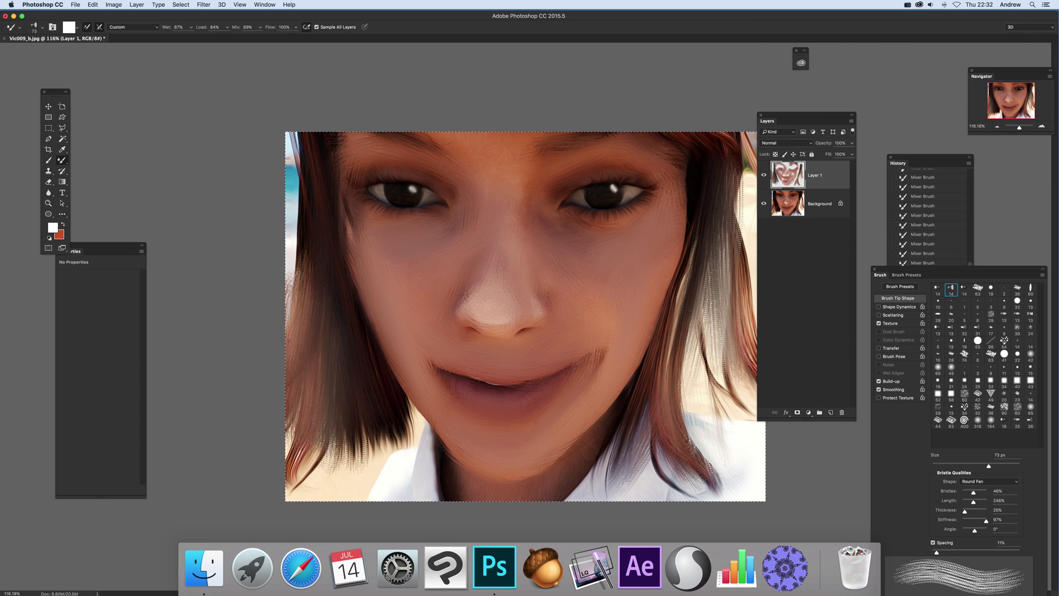
# Step: Add a bristly mixer-brush stroke across the left eye's upper lid on Layer 1
pyautogui.moveTo(374, 187); pyautogui.dragTo(424, 177)
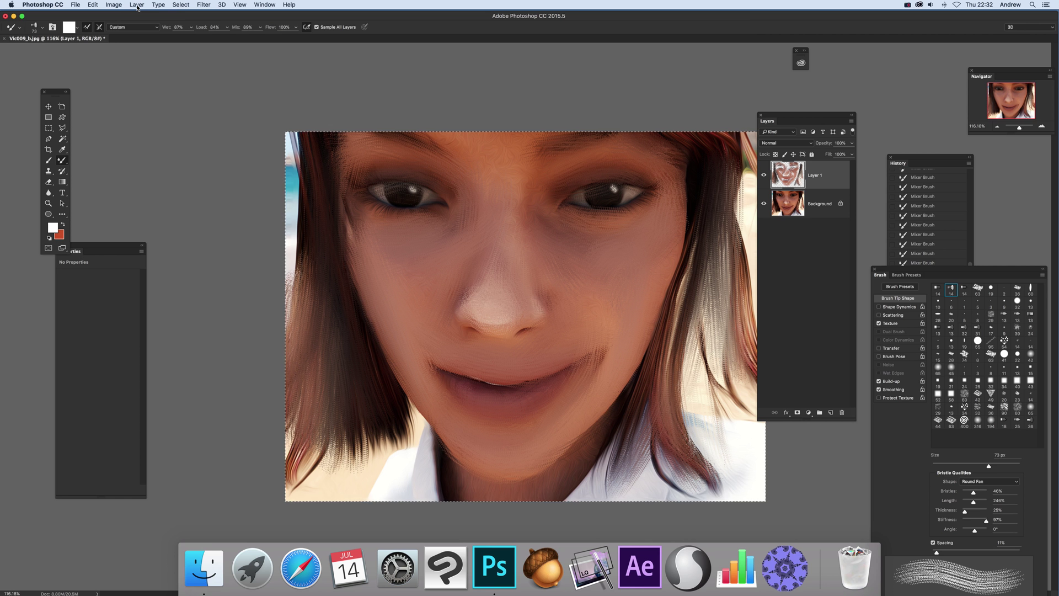
# Step: Paste the copied oil-painted image as Layer 2 and add an empty Layer 3
pyautogui.click(93, 5)
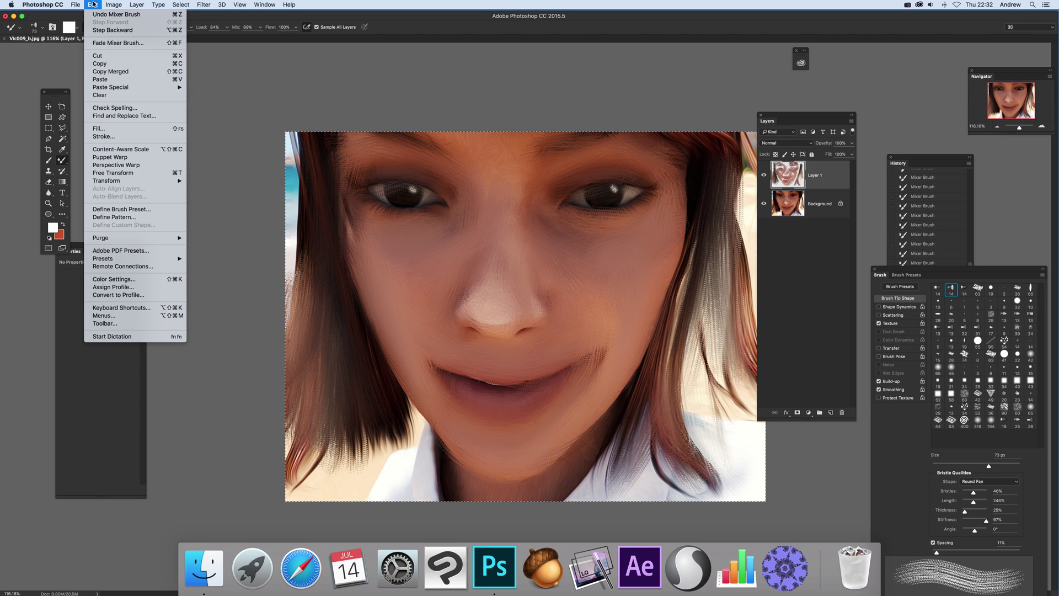
pyautogui.click(101, 80)
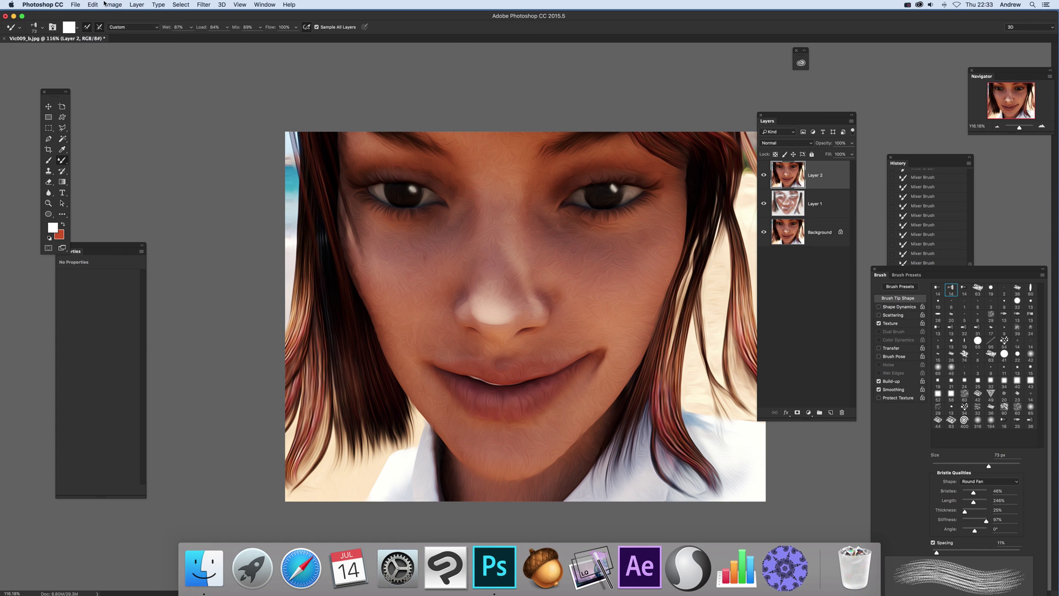
pyautogui.click(137, 4)
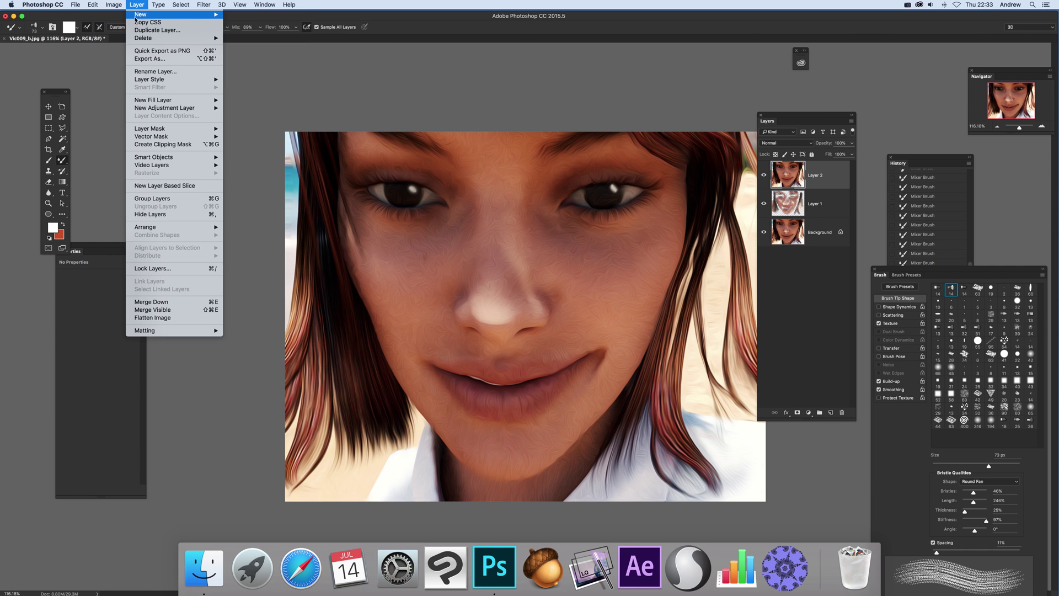
pyautogui.moveTo(176, 14)
pyautogui.click(284, 17)
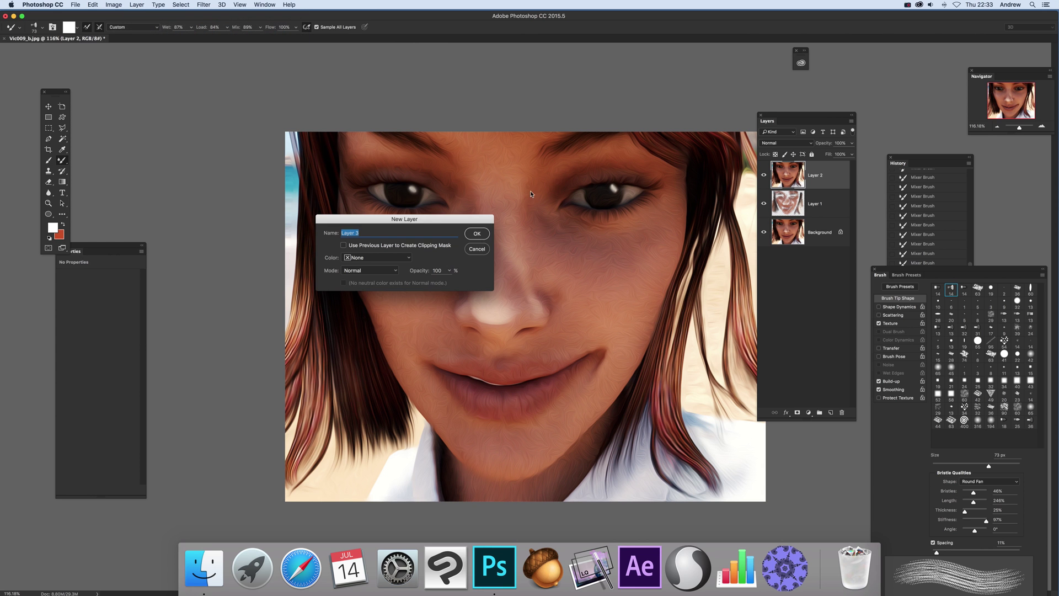
pyautogui.click(477, 233)
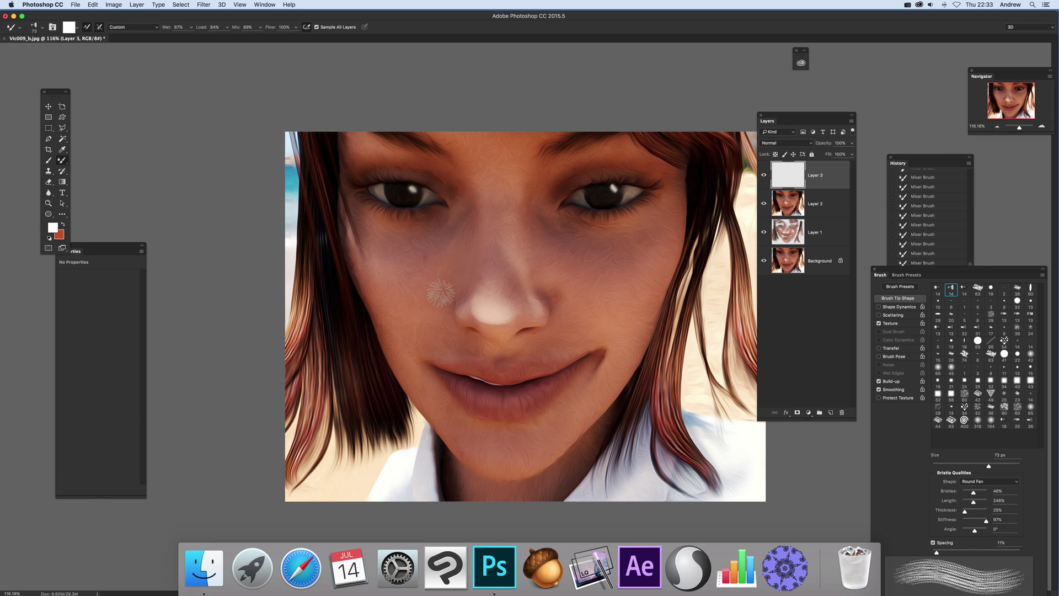
# Step: Preview a Gaussian Blur with a 33.1-pixel radius on Layer 2
pyautogui.click(822, 213)
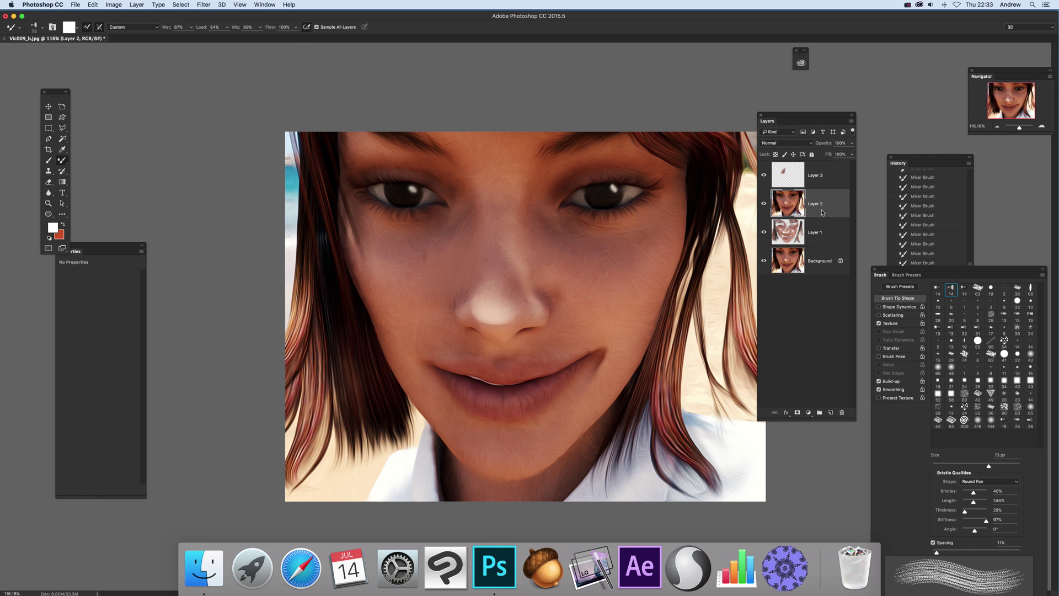
pyautogui.click(204, 5)
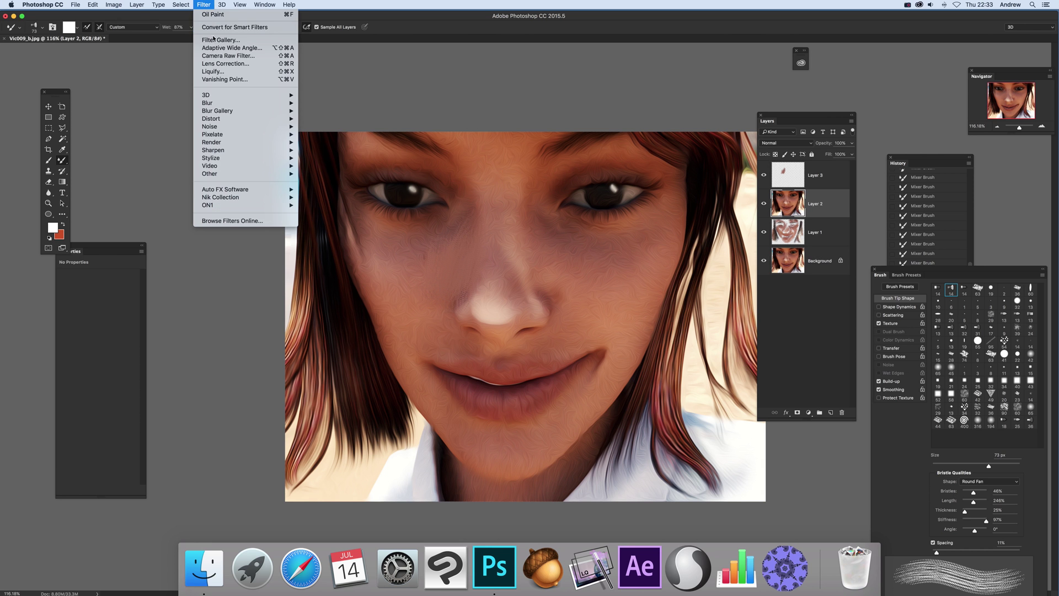
pyautogui.moveTo(215, 108)
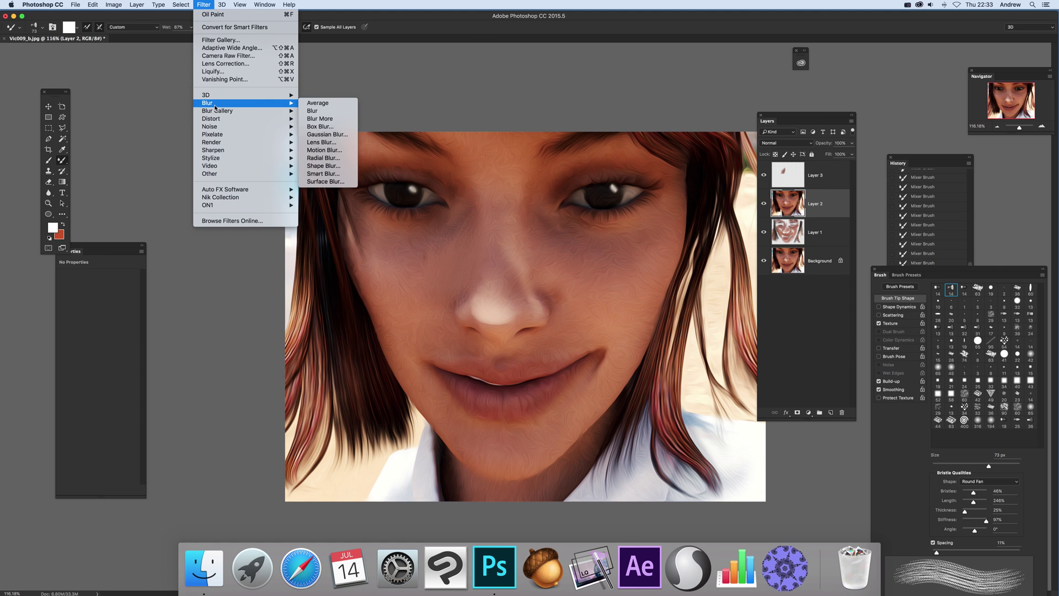
pyautogui.click(342, 134)
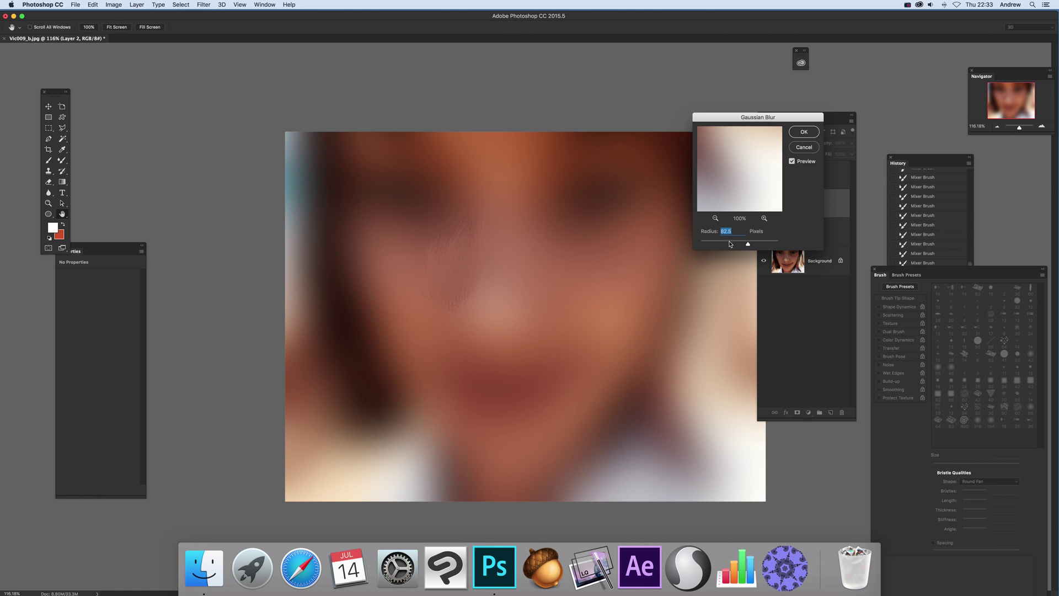
pyautogui.moveTo(729, 243); pyautogui.dragTo(738, 243)
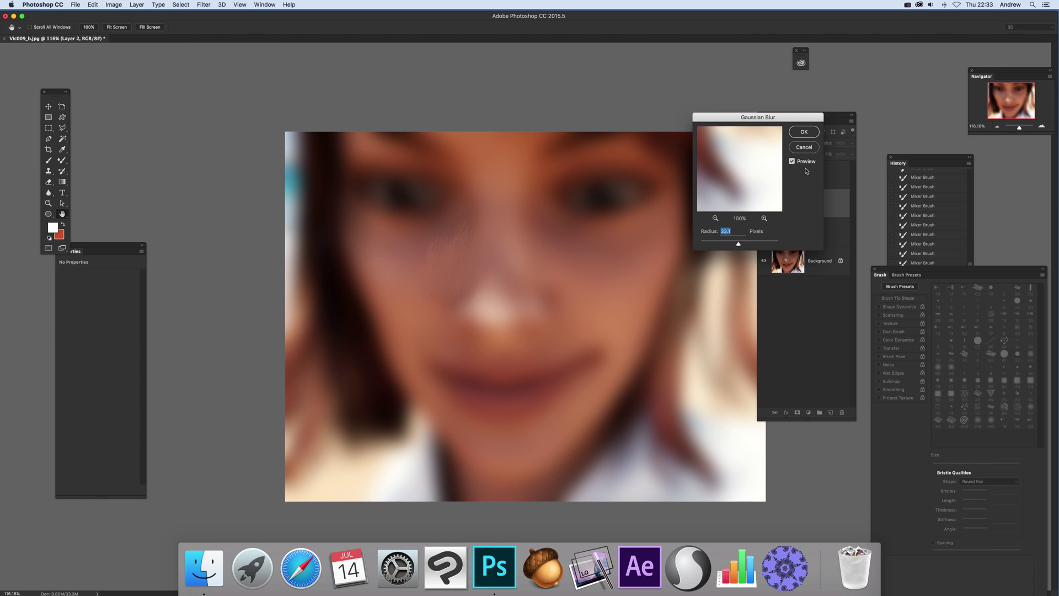
# Step: Apply the 33.1 px blur to Layer 2, then convert it to Black & White with the default preset
pyautogui.click(804, 132)
pyautogui.click(108, 6)
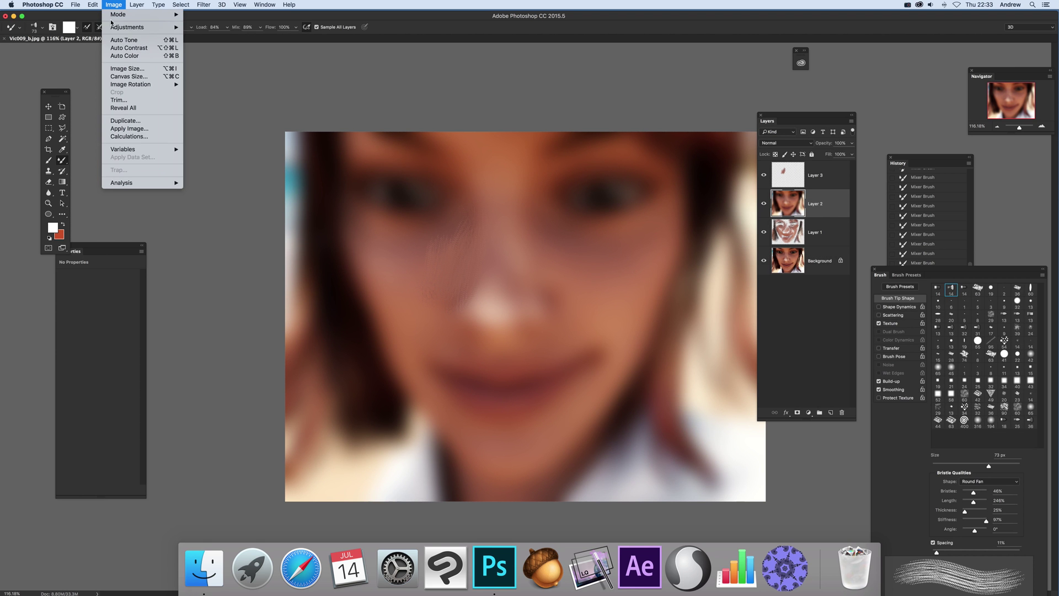
pyautogui.moveTo(140, 27)
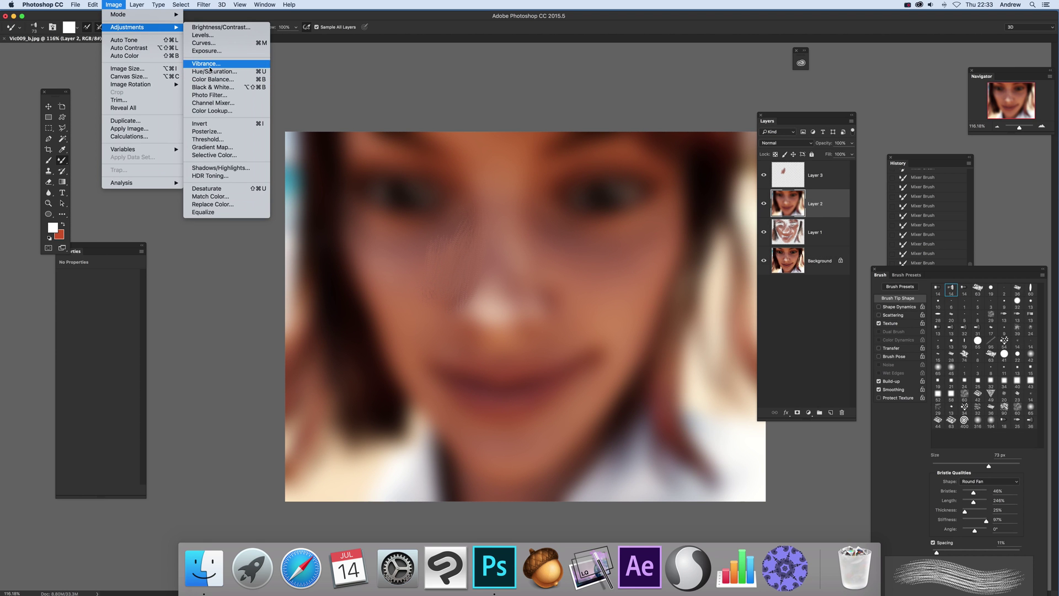
pyautogui.click(212, 87)
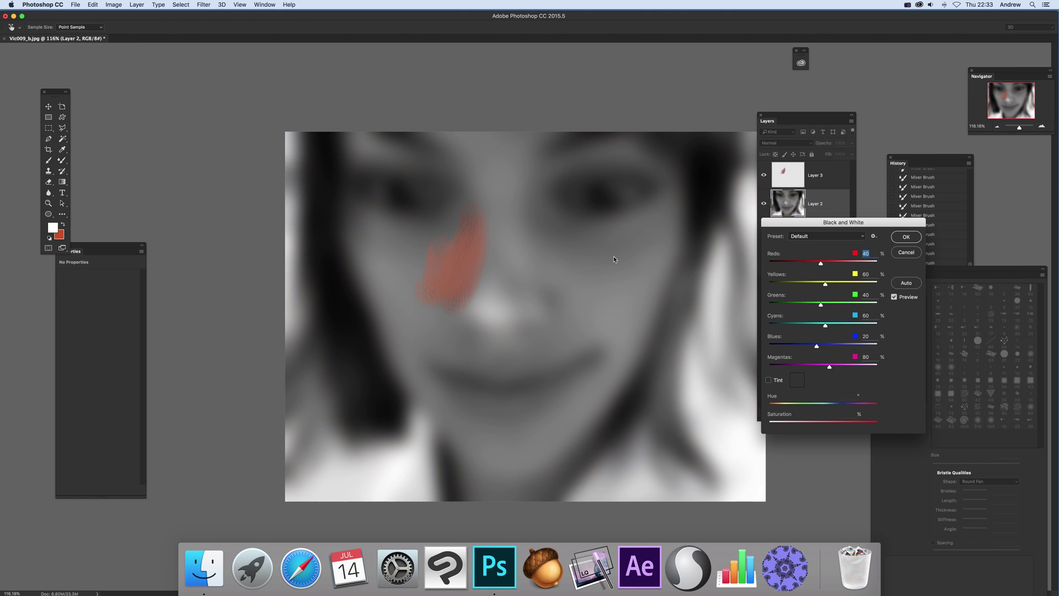
pyautogui.click(905, 237)
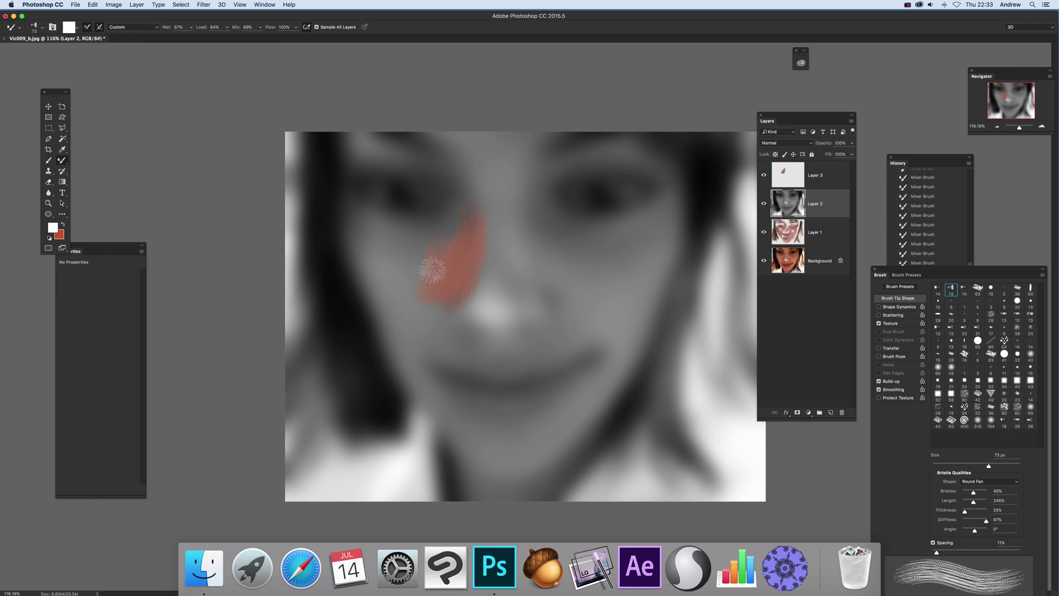
# Step: Undo the stray nose smear by reverting to the Black & White history state, then select Layer 3
pyautogui.moveTo(432, 269)
pyautogui.mouseDown()
pyautogui.moveTo(447, 322)
pyautogui.moveTo(464, 295)
pyautogui.moveTo(468, 317)
pyautogui.moveTo(483, 292)
pyautogui.moveTo(484, 314)
pyautogui.moveTo(507, 293)
pyautogui.moveTo(524, 300)
pyautogui.moveTo(478, 251)
pyautogui.moveTo(510, 296)
pyautogui.moveTo(514, 276)
pyautogui.moveTo(529, 297)
pyautogui.moveTo(533, 289)
pyautogui.moveTo(531, 323)
pyautogui.moveTo(509, 353)
pyautogui.moveTo(517, 356)
pyautogui.moveTo(467, 345)
pyautogui.moveTo(483, 347)
pyautogui.moveTo(449, 359)
pyautogui.mouseUp()
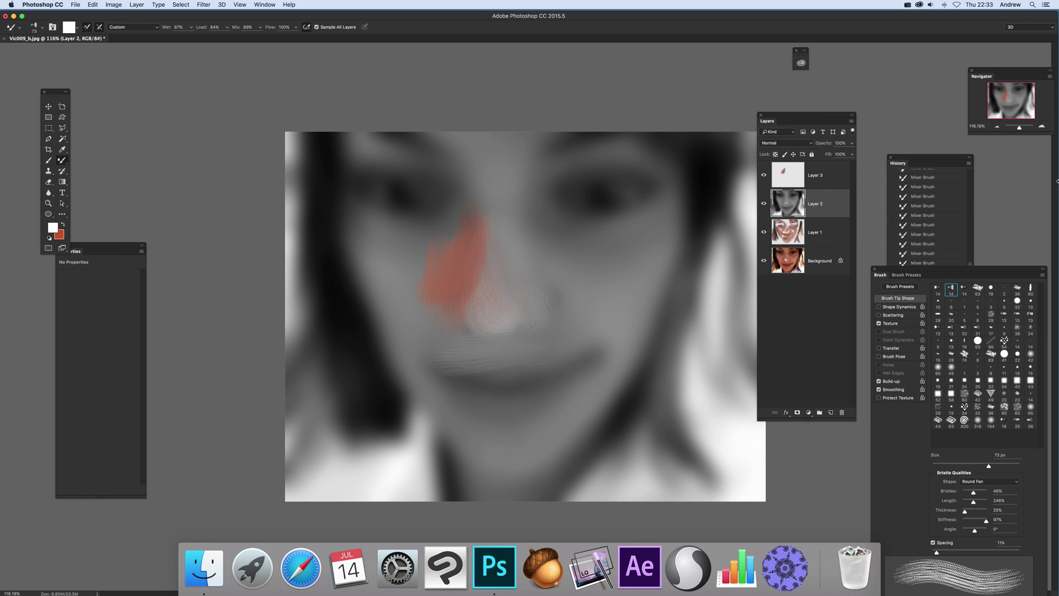
pyautogui.click(931, 159)
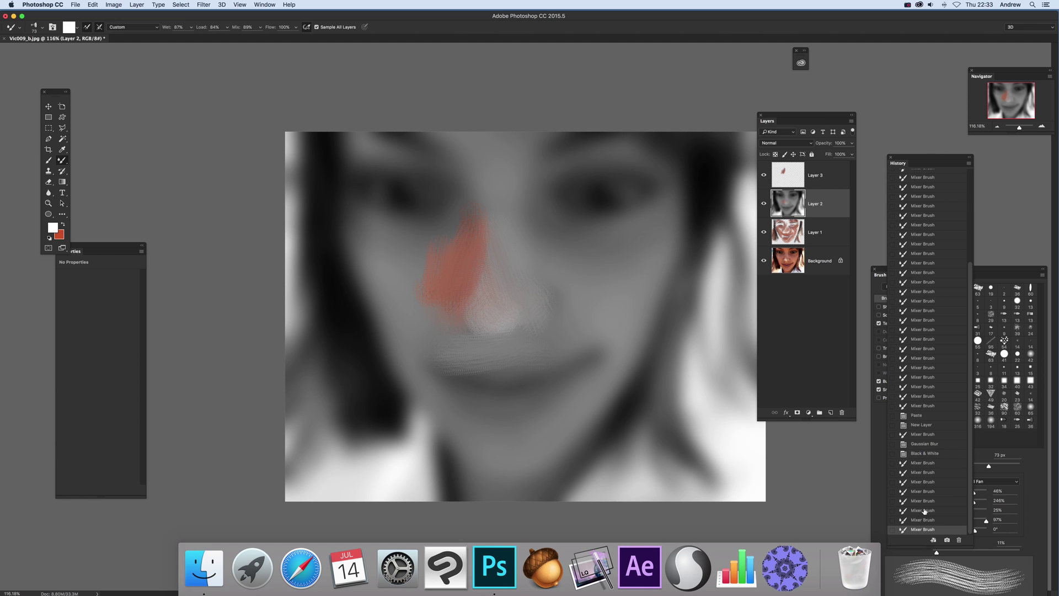
pyautogui.click(927, 454)
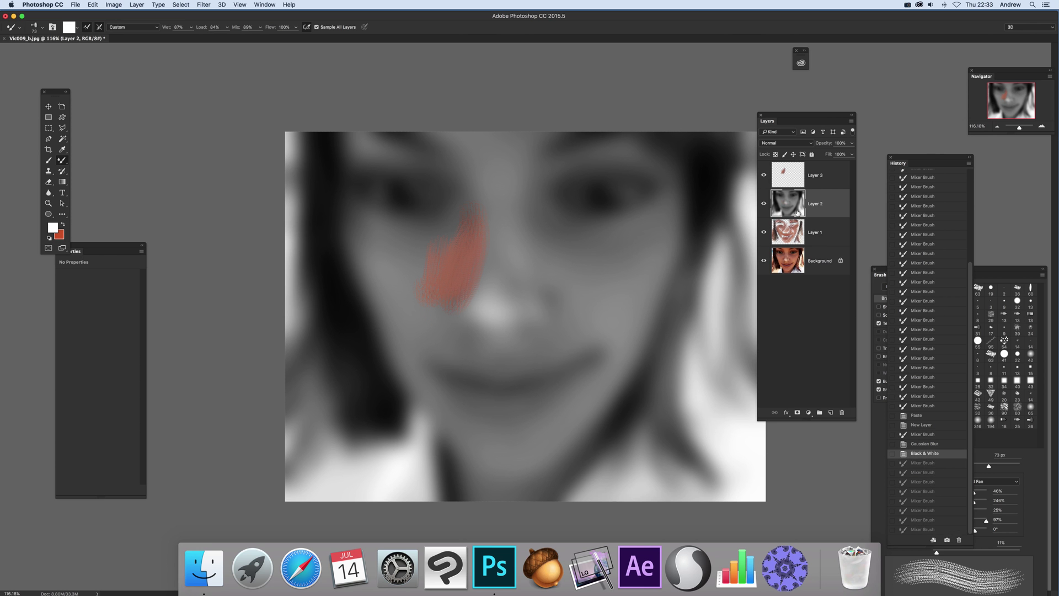
pyautogui.click(821, 175)
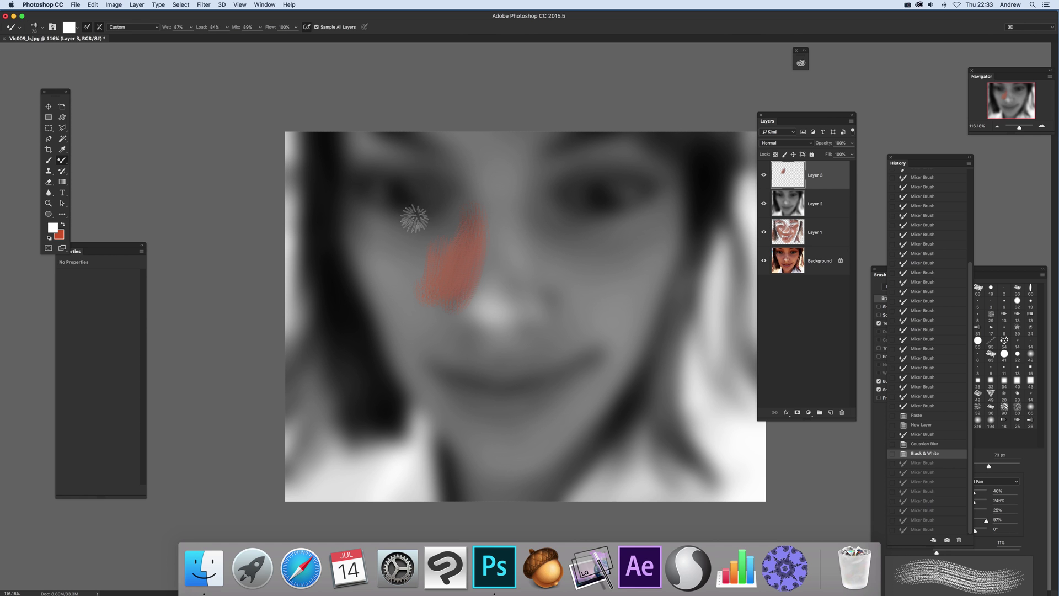
# Step: Paint mixer-brush strokes around the nose tip, across the upper lip, and down the left cheek and jaw
pyautogui.moveTo(479, 287)
pyautogui.mouseDown()
pyautogui.moveTo(485, 311)
pyautogui.moveTo(518, 299)
pyautogui.moveTo(509, 234)
pyautogui.moveTo(539, 302)
pyautogui.mouseUp()
pyautogui.moveTo(485, 353)
pyautogui.mouseDown()
pyautogui.moveTo(557, 343)
pyautogui.moveTo(439, 333)
pyautogui.moveTo(452, 351)
pyautogui.mouseUp()
pyautogui.moveTo(452, 351)
pyautogui.mouseDown()
pyautogui.moveTo(497, 337)
pyautogui.moveTo(563, 346)
pyautogui.mouseUp()
pyautogui.moveTo(562, 346)
pyautogui.mouseDown()
pyautogui.moveTo(415, 297)
pyautogui.moveTo(382, 261)
pyautogui.mouseUp()
pyautogui.moveTo(383, 261)
pyautogui.mouseDown()
pyautogui.moveTo(419, 363)
pyautogui.moveTo(374, 288)
pyautogui.mouseUp()
pyautogui.moveTo(373, 288)
pyautogui.mouseDown()
pyautogui.moveTo(388, 326)
pyautogui.moveTo(462, 411)
pyautogui.moveTo(429, 395)
pyautogui.moveTo(417, 372)
pyautogui.moveTo(509, 421)
pyautogui.mouseUp()
pyautogui.moveTo(510, 421)
pyautogui.mouseDown()
pyautogui.moveTo(557, 428)
pyautogui.moveTo(573, 400)
pyautogui.moveTo(472, 425)
pyautogui.moveTo(493, 422)
pyautogui.moveTo(519, 391)
pyautogui.moveTo(526, 401)
pyautogui.moveTo(604, 385)
pyautogui.moveTo(663, 354)
pyautogui.moveTo(605, 414)
pyautogui.moveTo(685, 281)
pyautogui.moveTo(608, 380)
pyautogui.moveTo(625, 326)
pyautogui.moveTo(618, 276)
pyautogui.moveTo(567, 296)
pyautogui.moveTo(572, 242)
pyautogui.moveTo(595, 259)
pyautogui.moveTo(652, 262)
pyautogui.moveTo(624, 223)
pyautogui.moveTo(630, 233)
pyautogui.moveTo(662, 180)
pyautogui.moveTo(624, 149)
pyautogui.moveTo(600, 165)
pyautogui.moveTo(612, 243)
pyautogui.moveTo(638, 187)
pyautogui.moveTo(626, 154)
pyautogui.moveTo(541, 170)
pyautogui.moveTo(597, 168)
pyautogui.moveTo(572, 169)
pyautogui.moveTo(528, 142)
pyautogui.mouseUp()
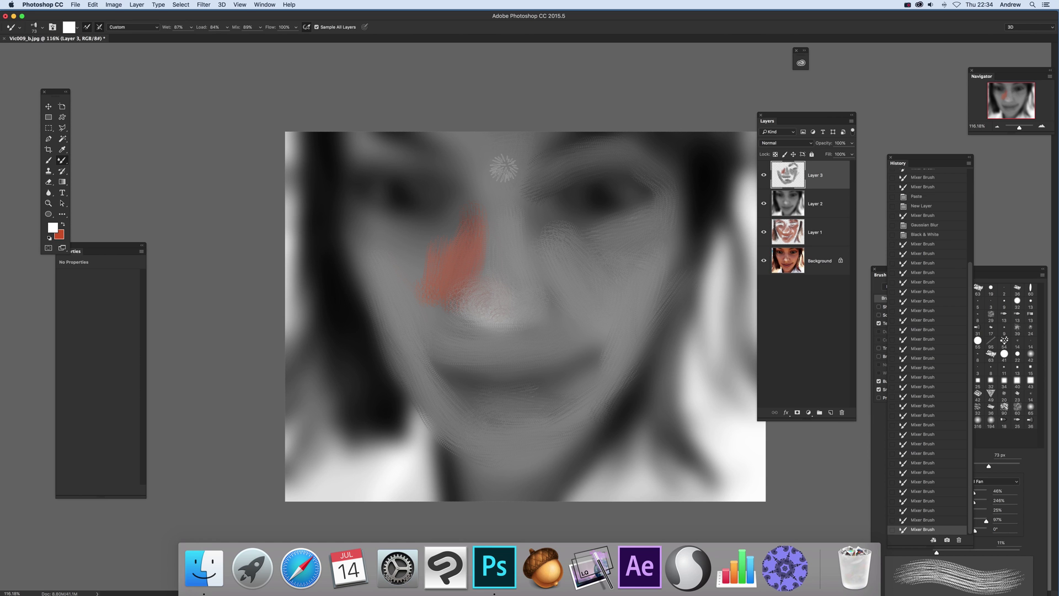
# Step: Dab texture around the brow, left eye and cheek, then streak the dark left hair down to its ends
pyautogui.click(504, 168)
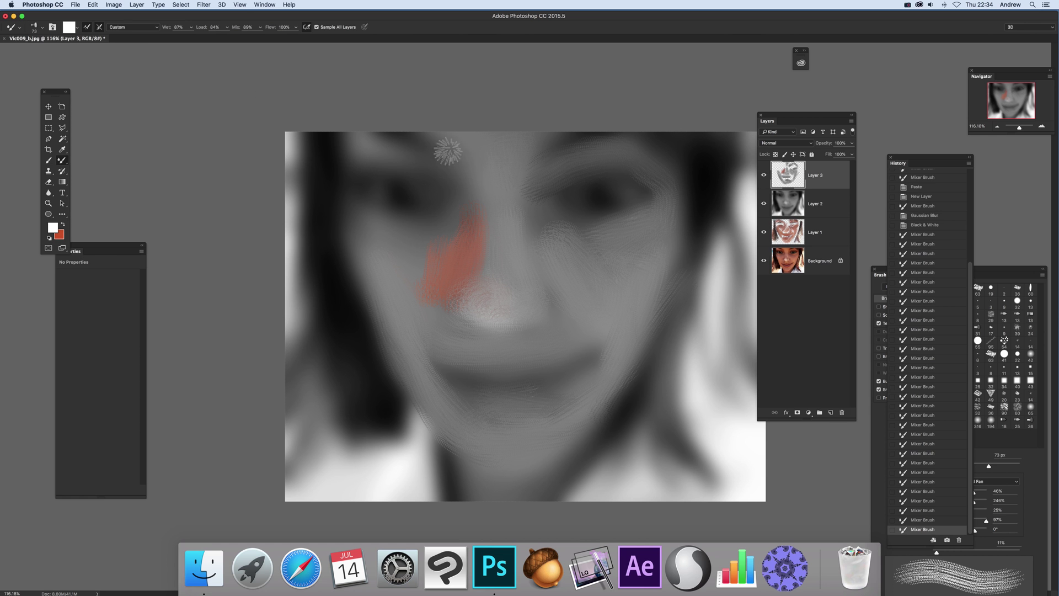
pyautogui.moveTo(448, 151)
pyautogui.mouseDown()
pyautogui.moveTo(466, 233)
pyautogui.moveTo(472, 204)
pyautogui.moveTo(453, 164)
pyautogui.mouseUp()
pyautogui.moveTo(454, 164); pyautogui.dragTo(416, 245)
pyautogui.moveTo(438, 201); pyautogui.dragTo(379, 248)
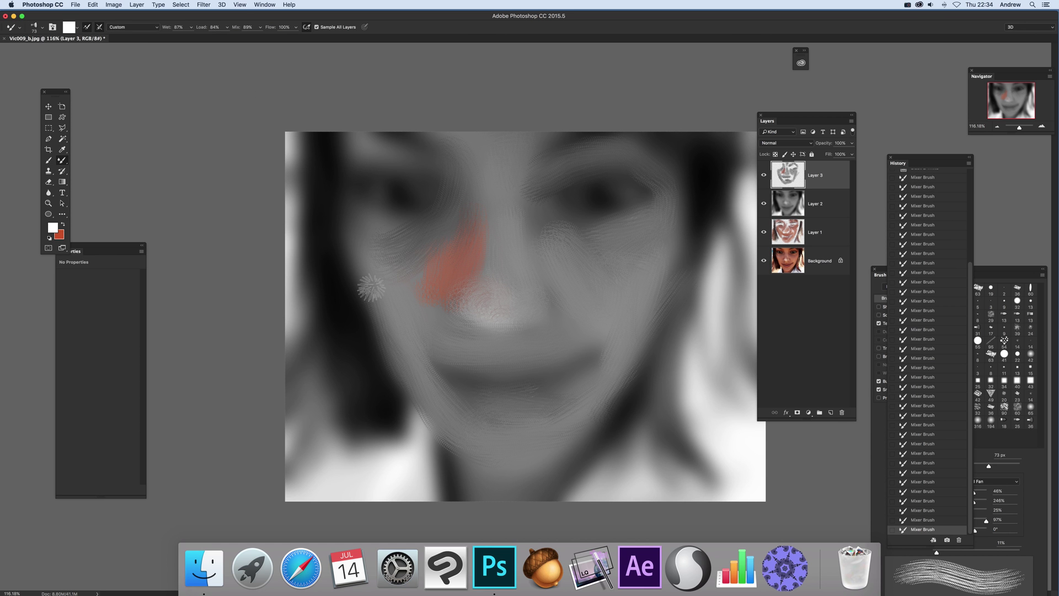
pyautogui.click(366, 288)
pyautogui.click(351, 229)
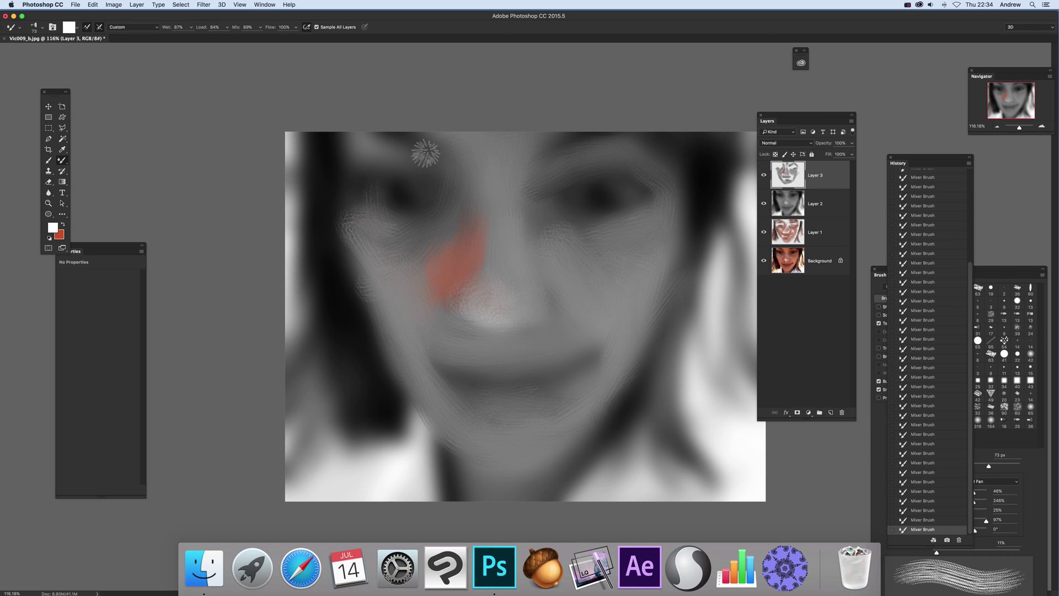
pyautogui.moveTo(334, 152); pyautogui.dragTo(323, 251)
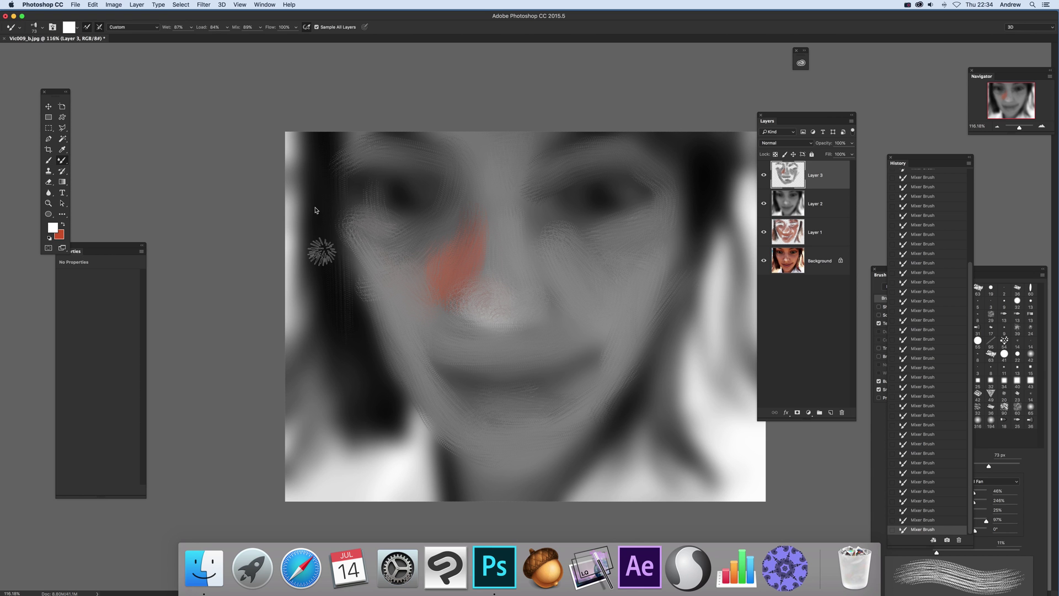
pyautogui.moveTo(317, 137); pyautogui.dragTo(364, 392)
pyautogui.moveTo(310, 161)
pyautogui.mouseDown()
pyautogui.moveTo(376, 429)
pyautogui.moveTo(385, 416)
pyautogui.moveTo(343, 425)
pyautogui.moveTo(344, 438)
pyautogui.mouseUp()
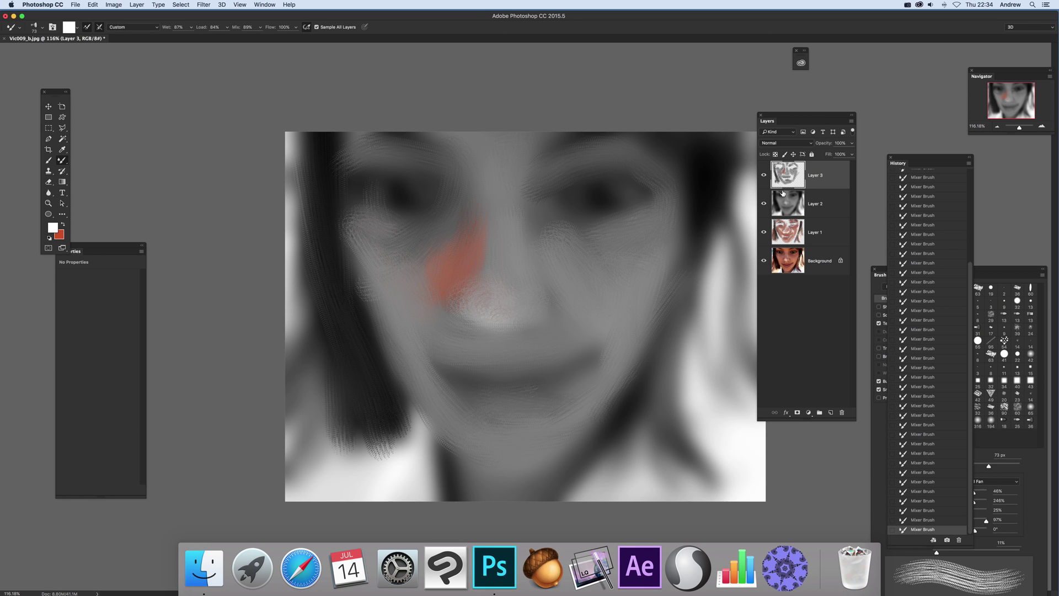
# Step: Hide the grey blurred Layer 2, keep the Background photo visible, and select Layer 3
pyautogui.click(826, 209)
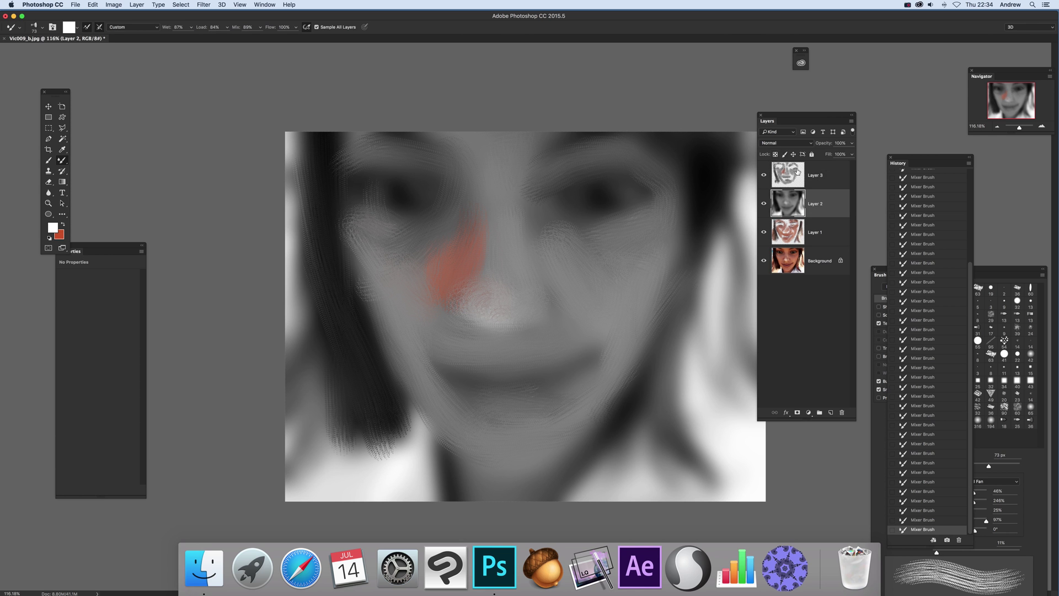
pyautogui.click(763, 204)
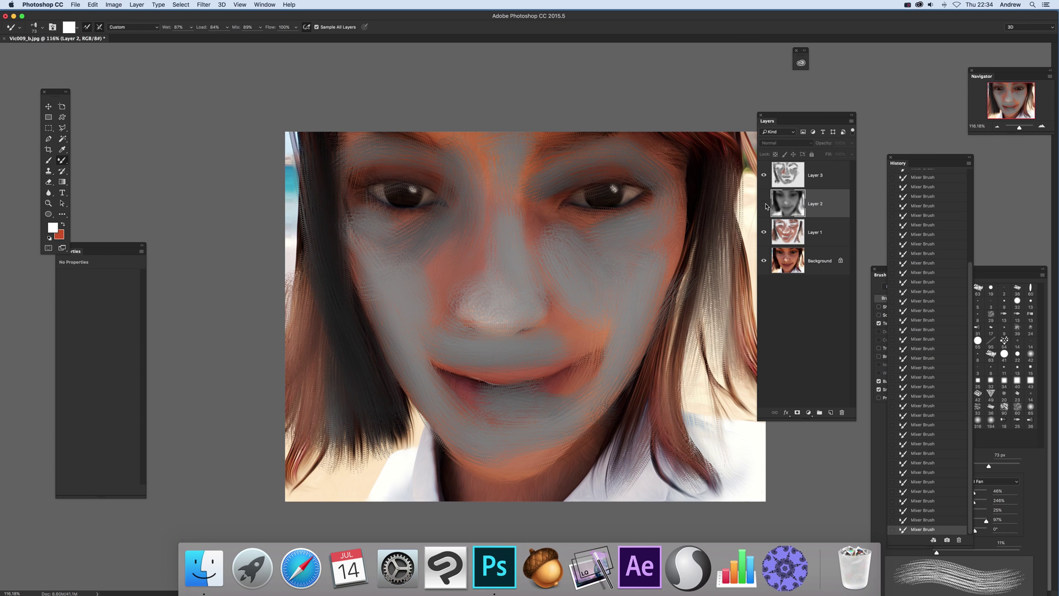
pyautogui.click(763, 261)
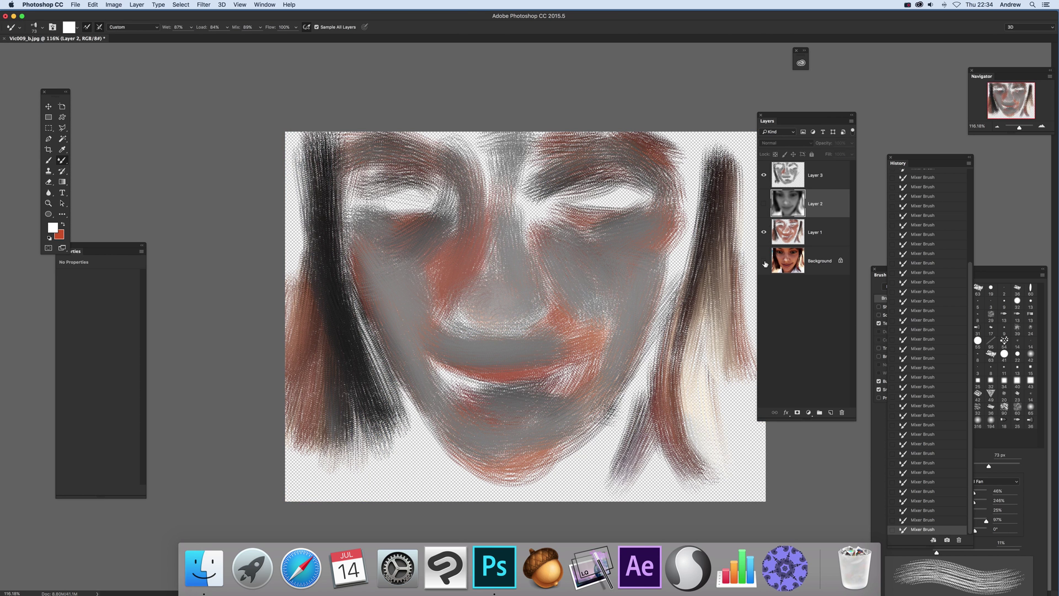
pyautogui.click(763, 263)
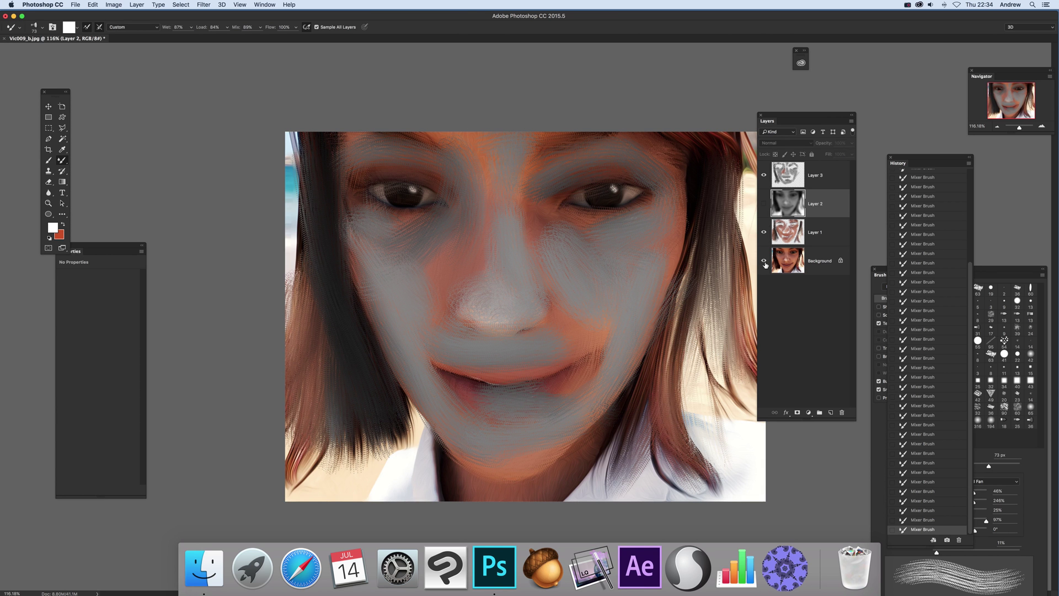
pyautogui.click(824, 178)
pyautogui.click(136, 5)
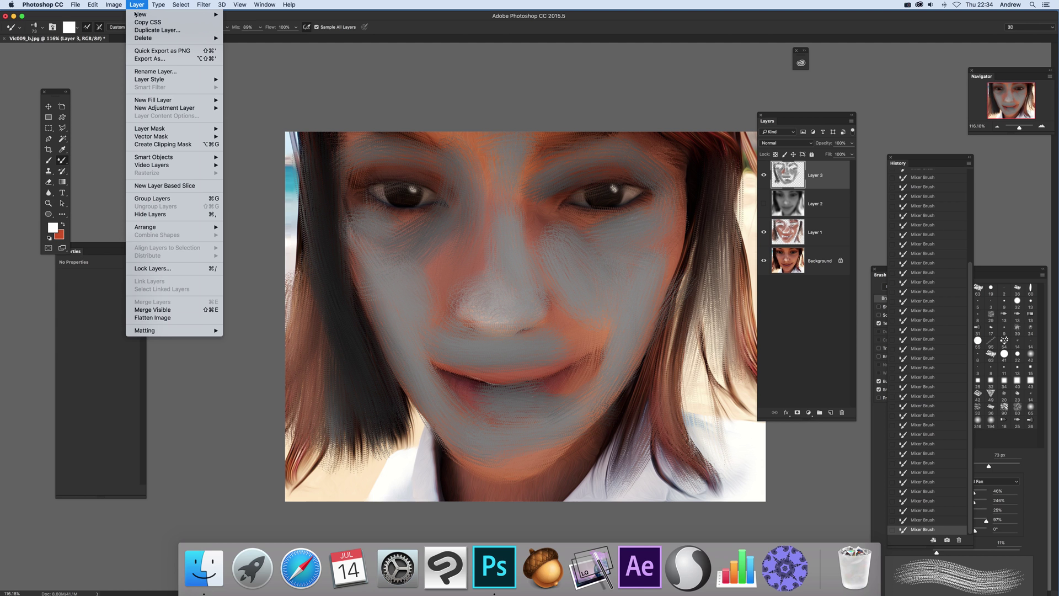
# Step: Add a Bevel & Emboss to Layer 3: depth 230, angle 143, altitude 37, Linear gloss contour
pyautogui.moveTo(146, 80)
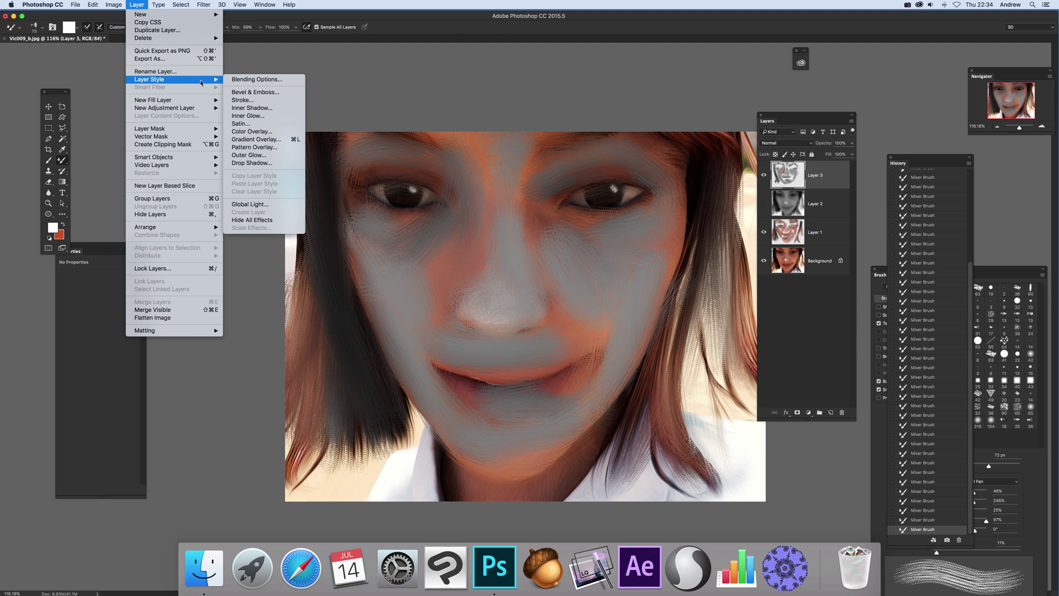
pyautogui.click(251, 93)
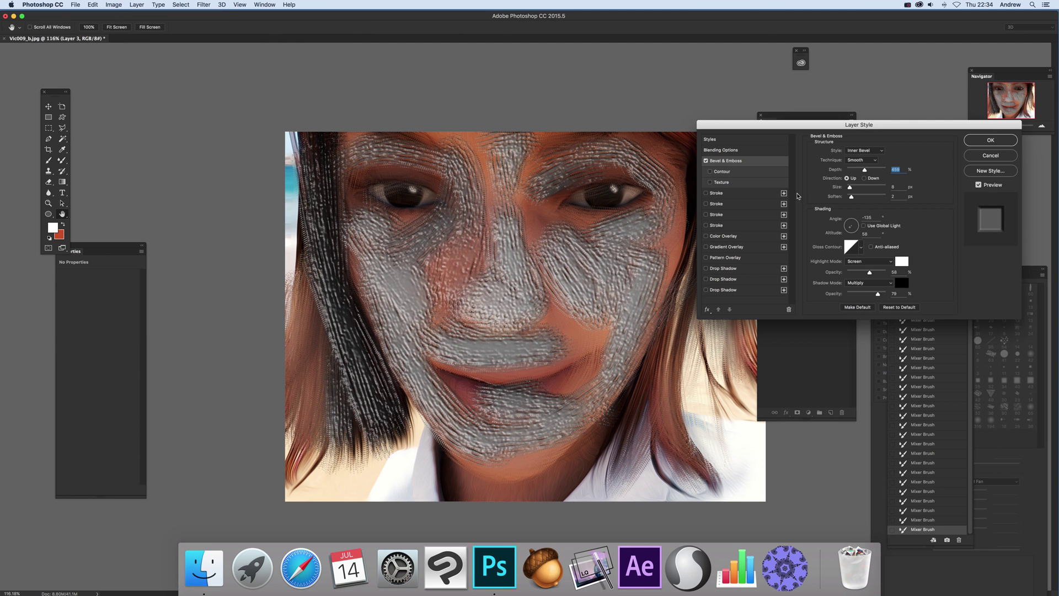
pyautogui.moveTo(861, 171)
pyautogui.mouseDown()
pyautogui.moveTo(869, 189)
pyautogui.moveTo(850, 188)
pyautogui.mouseUp()
pyautogui.moveTo(853, 226); pyautogui.dragTo(852, 228)
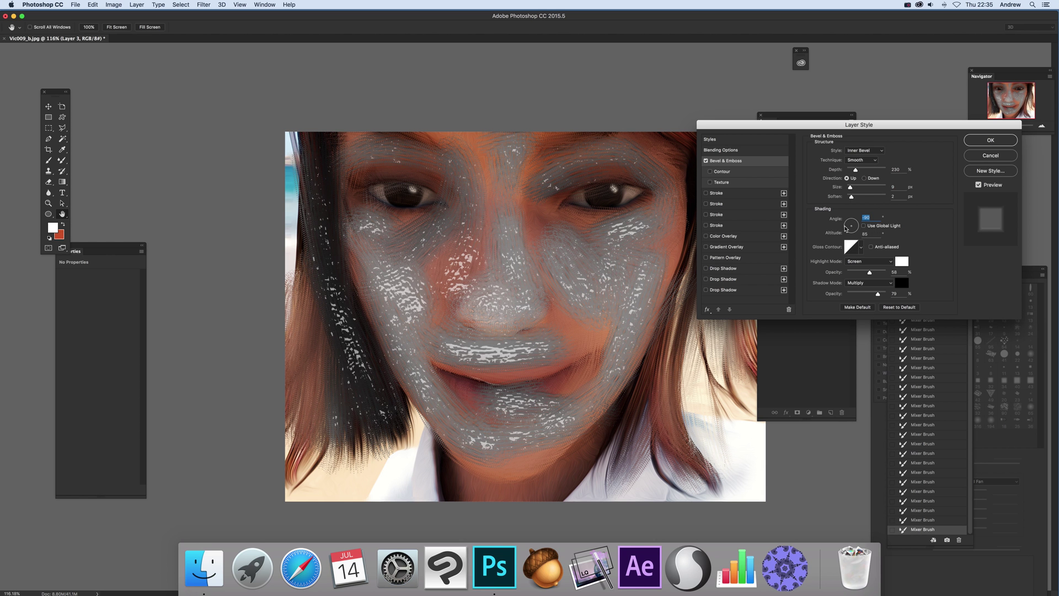
pyautogui.moveTo(848, 226); pyautogui.dragTo(850, 226)
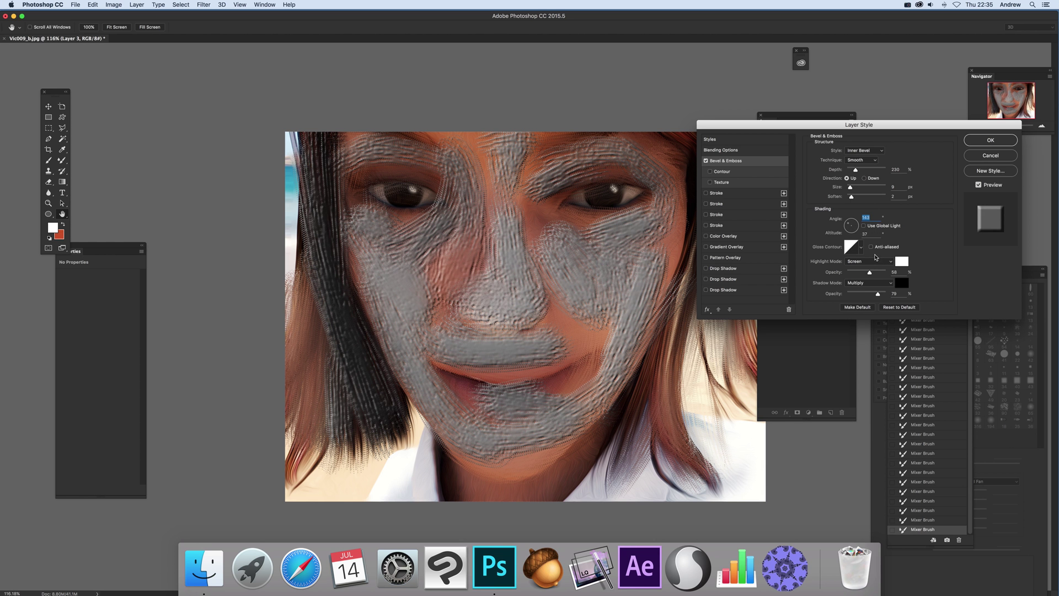
pyautogui.click(861, 248)
pyautogui.click(825, 268)
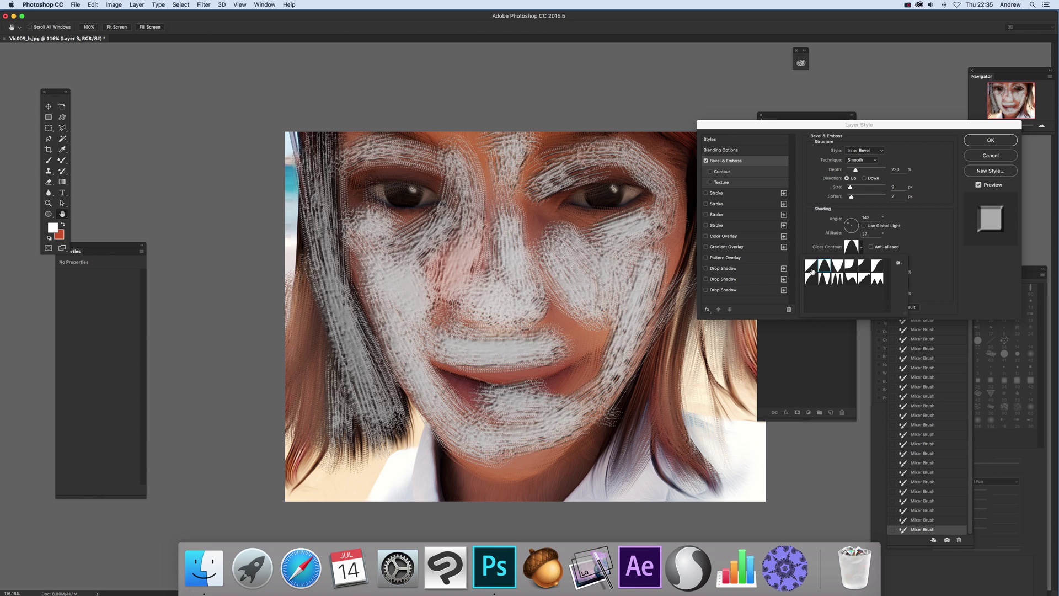
pyautogui.click(812, 270)
pyautogui.click(913, 233)
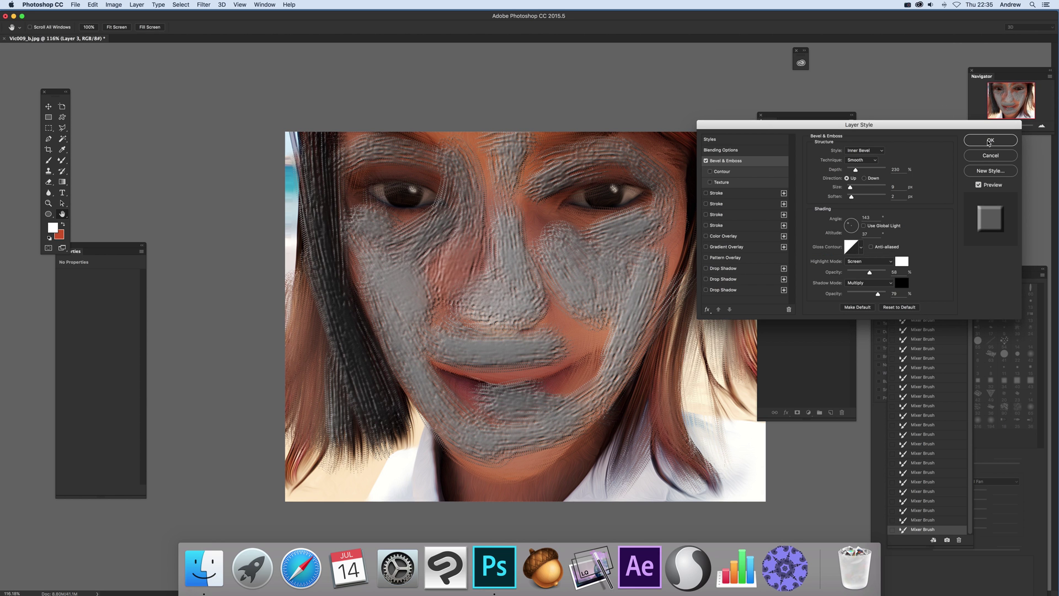
pyautogui.click(989, 141)
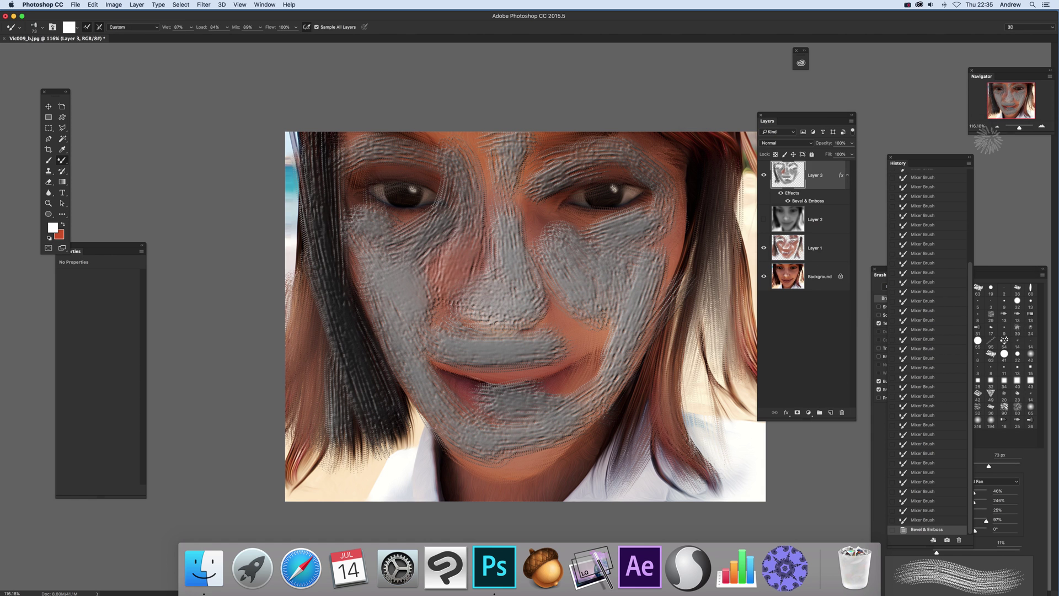
# Step: Give Layer 1 a Bevel & Emboss effect lit from angle -122 at altitude 11
pyautogui.click(811, 249)
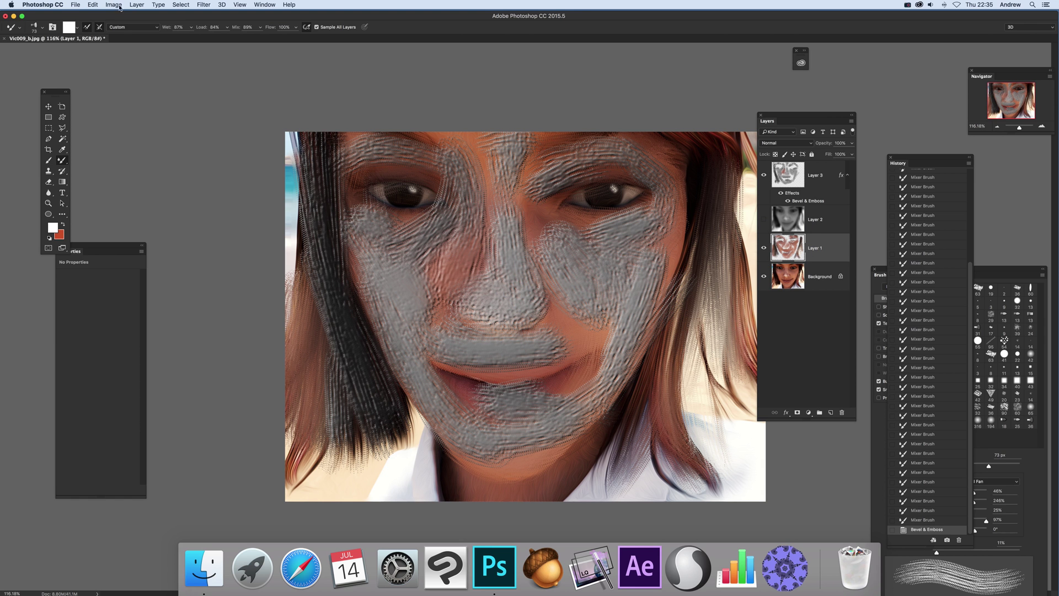
pyautogui.click(136, 5)
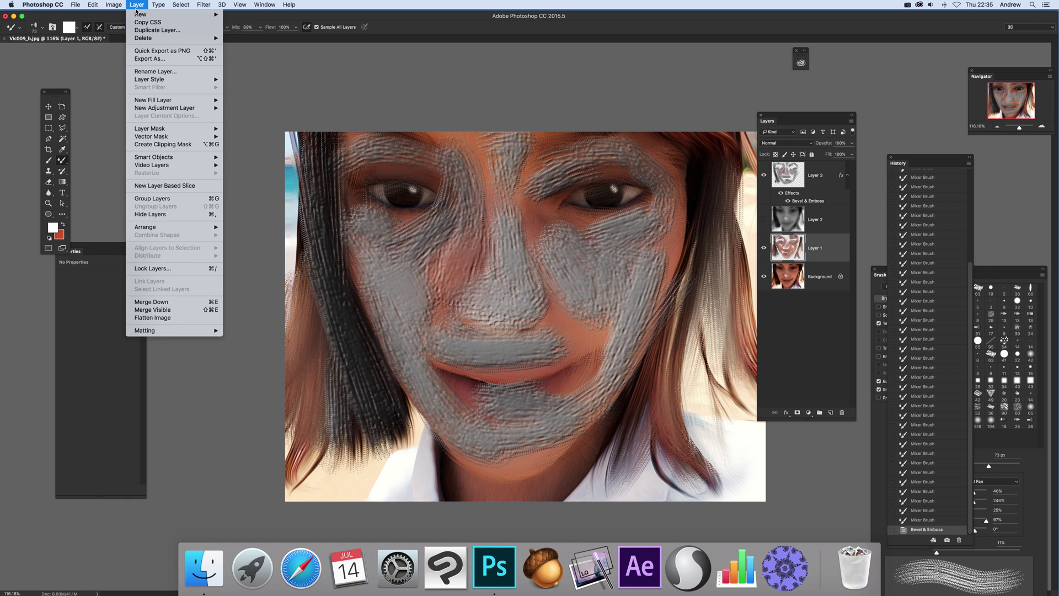
pyautogui.moveTo(160, 78)
pyautogui.click(248, 92)
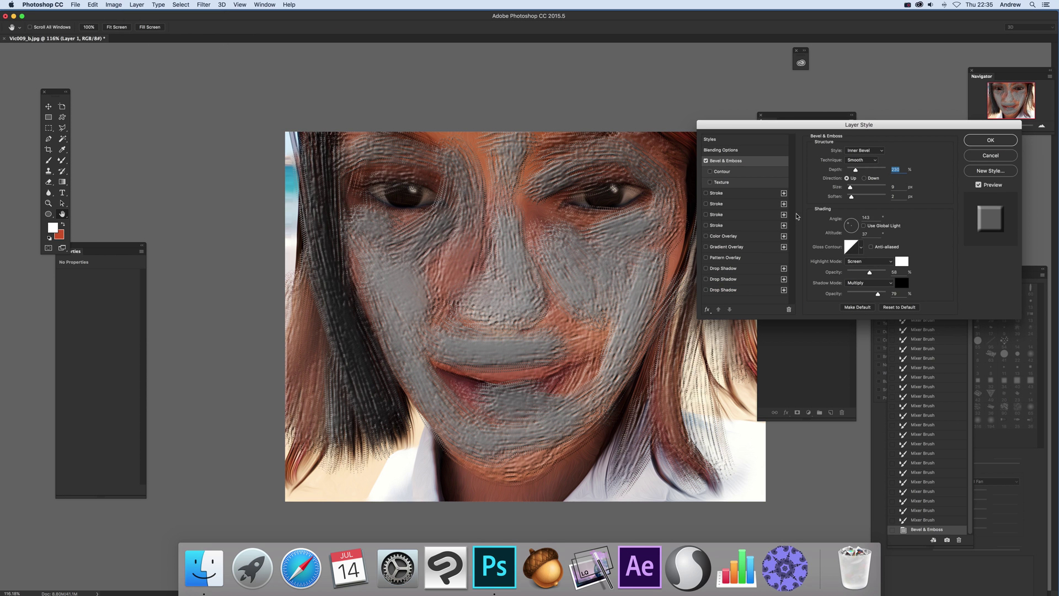
pyautogui.moveTo(848, 227); pyautogui.dragTo(855, 224)
pyautogui.click(969, 145)
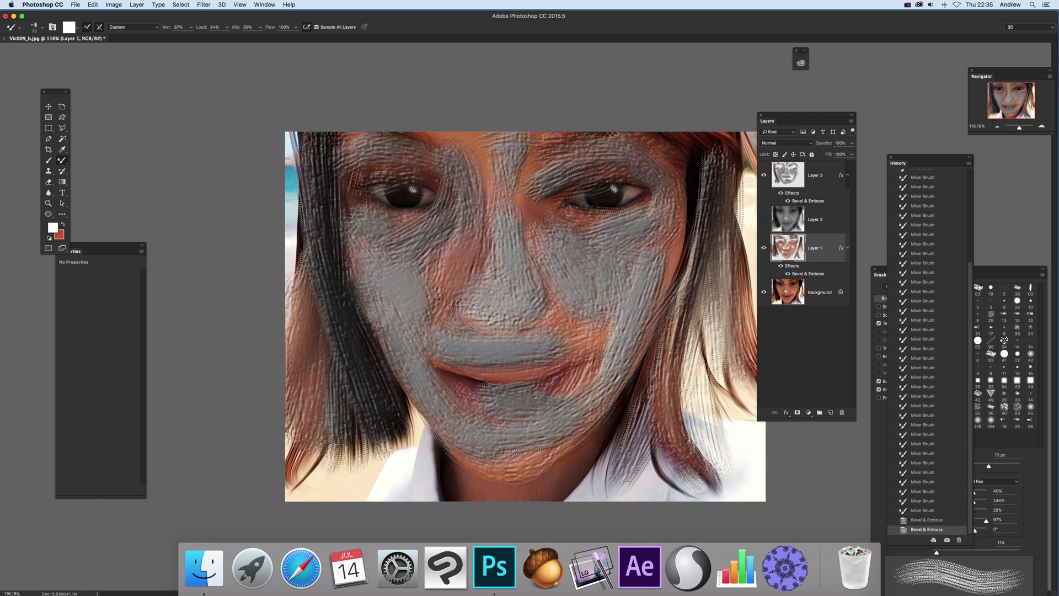
# Step: On Layer 1, paint mixer-brush strokes over the left cheek, nose, left hair strand, neck and collar
pyautogui.moveTo(346, 272)
pyautogui.mouseDown()
pyautogui.moveTo(366, 288)
pyautogui.moveTo(386, 339)
pyautogui.moveTo(361, 264)
pyautogui.mouseUp()
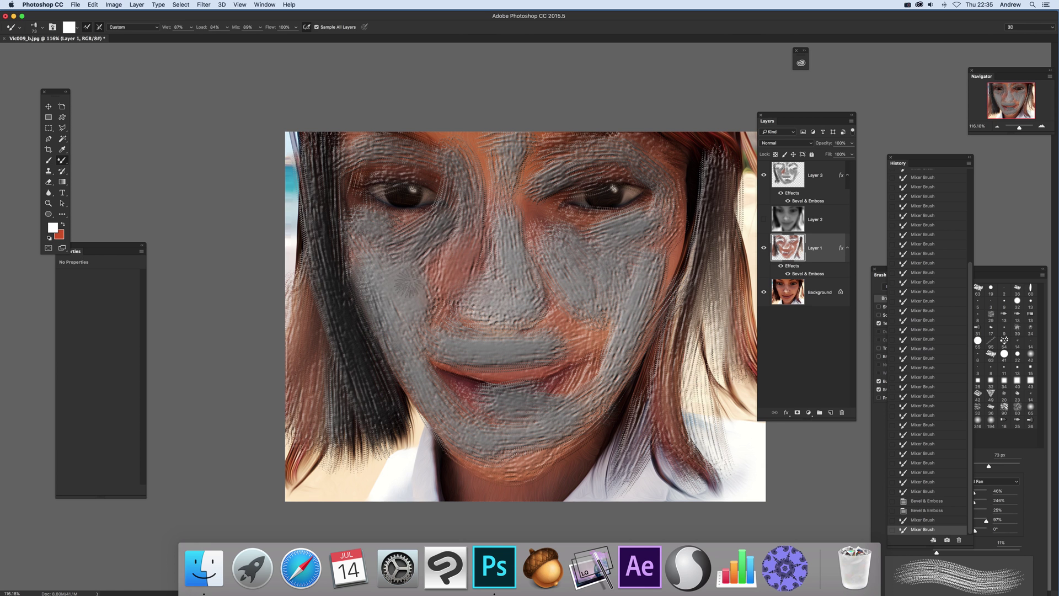
pyautogui.moveTo(458, 277); pyautogui.dragTo(444, 309)
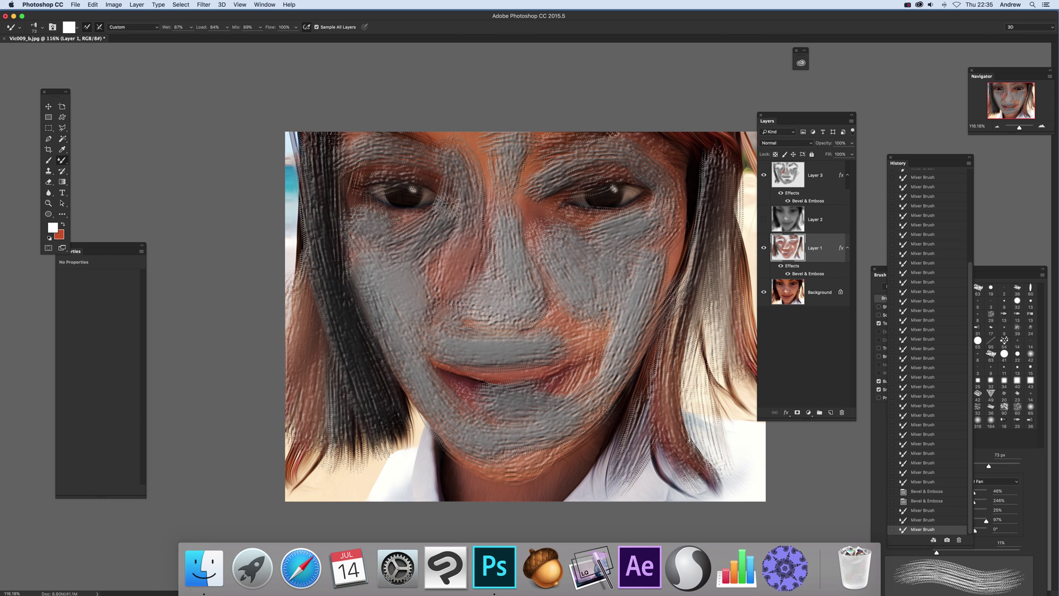
pyautogui.moveTo(447, 208)
pyautogui.mouseDown()
pyautogui.moveTo(483, 169)
pyautogui.moveTo(471, 156)
pyautogui.moveTo(493, 160)
pyautogui.moveTo(384, 137)
pyautogui.moveTo(332, 164)
pyautogui.moveTo(335, 240)
pyautogui.moveTo(353, 248)
pyautogui.moveTo(329, 206)
pyautogui.moveTo(365, 332)
pyautogui.mouseUp()
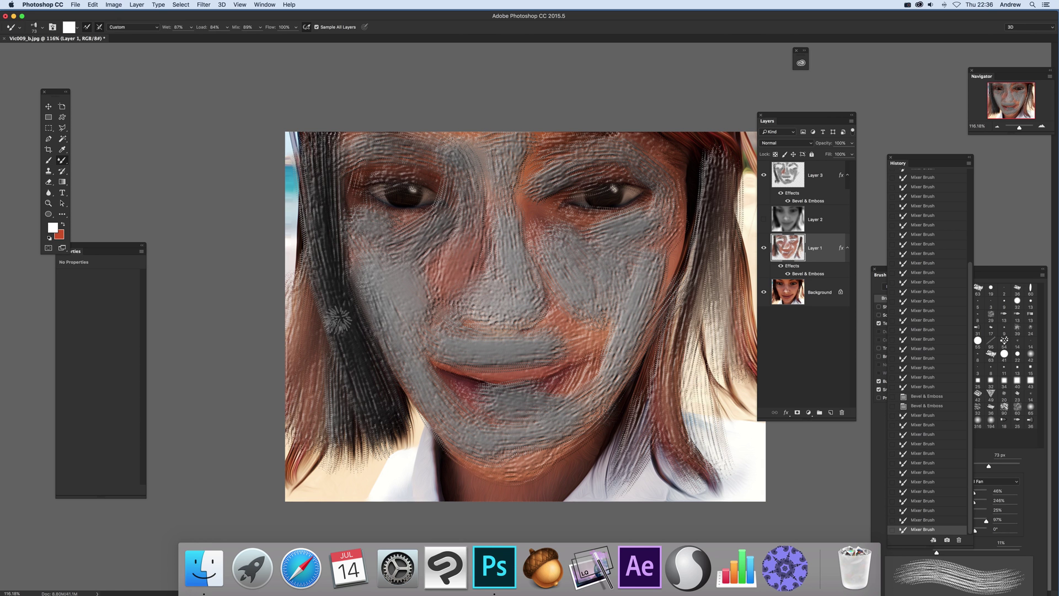
pyautogui.moveTo(337, 319)
pyautogui.mouseDown()
pyautogui.moveTo(335, 415)
pyautogui.moveTo(370, 386)
pyautogui.moveTo(369, 371)
pyautogui.moveTo(416, 472)
pyautogui.moveTo(401, 467)
pyautogui.moveTo(406, 499)
pyautogui.moveTo(424, 500)
pyautogui.moveTo(442, 461)
pyautogui.moveTo(447, 487)
pyautogui.moveTo(474, 499)
pyautogui.moveTo(476, 487)
pyautogui.moveTo(543, 474)
pyautogui.mouseUp()
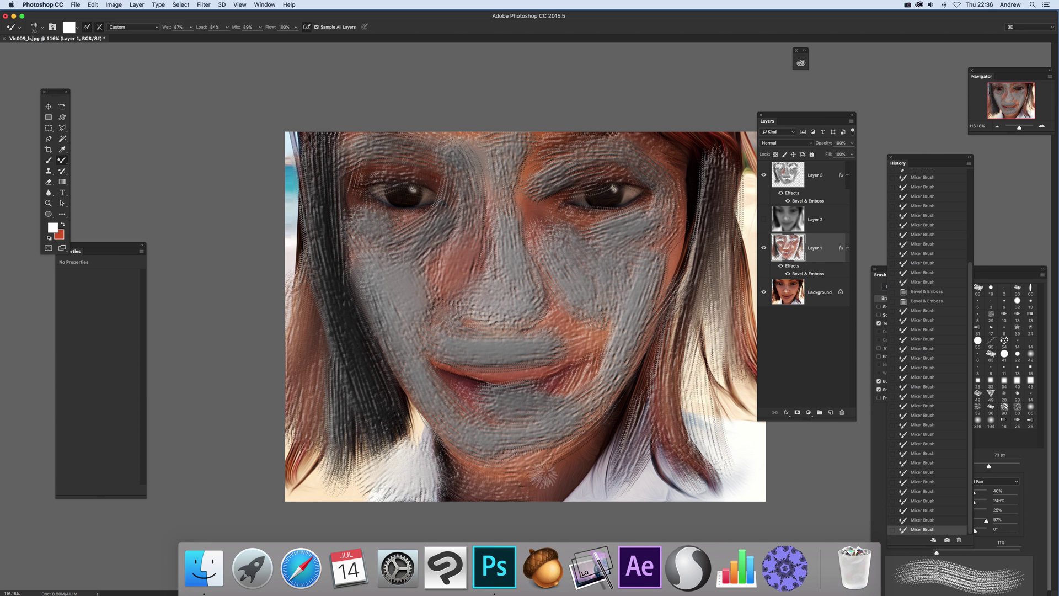
pyautogui.moveTo(605, 443)
pyautogui.mouseDown()
pyautogui.moveTo(544, 484)
pyautogui.moveTo(634, 450)
pyautogui.moveTo(694, 469)
pyautogui.moveTo(714, 452)
pyautogui.mouseUp()
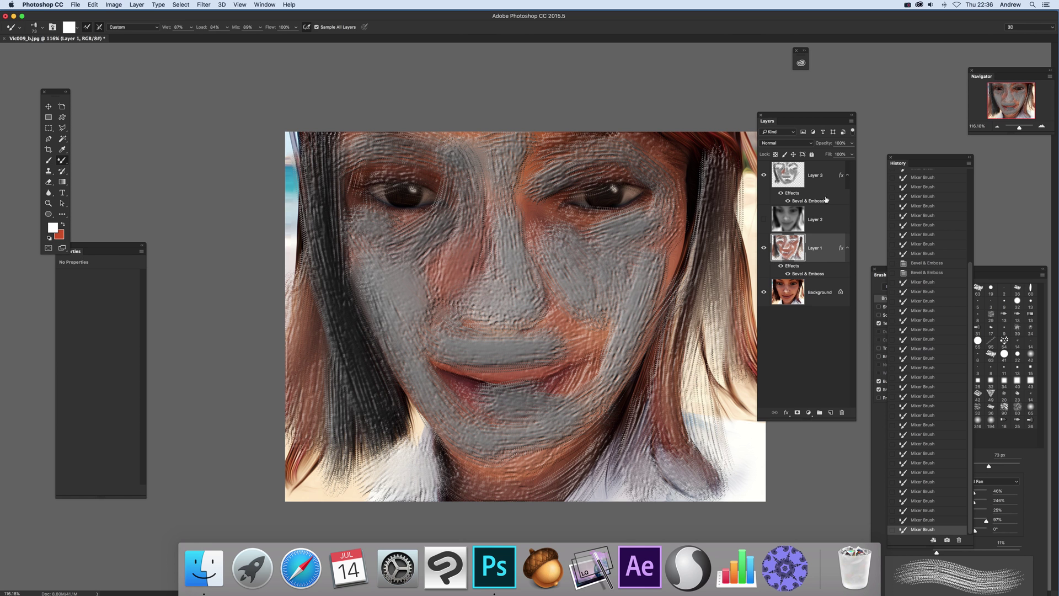
# Step: Switch to Layer 3 and paint mixer-brush strokes down the hair at the left edge
pyautogui.click(820, 219)
pyautogui.click(792, 173)
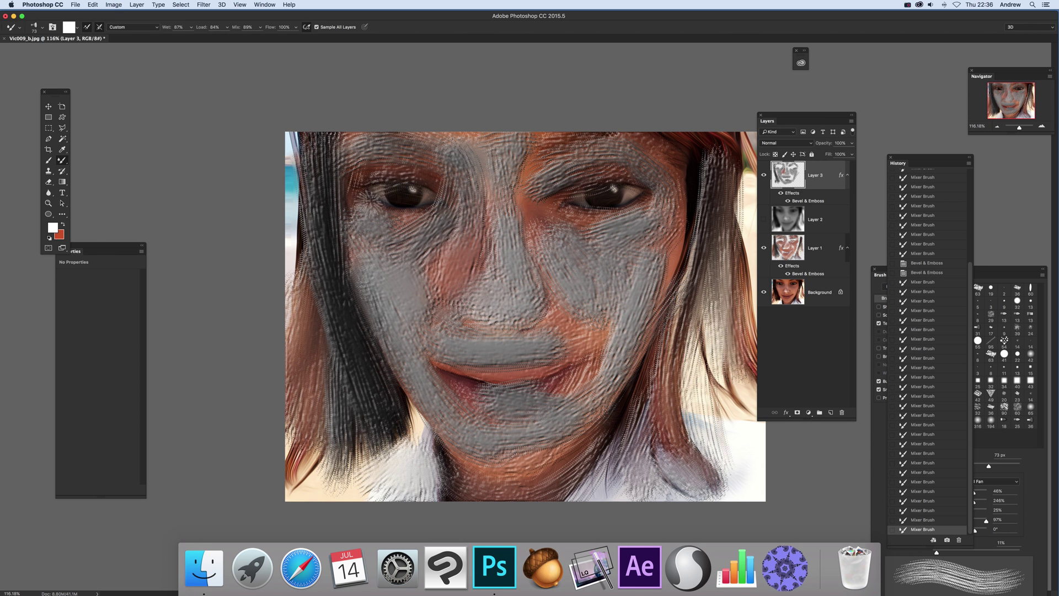
pyautogui.moveTo(310, 194); pyautogui.dragTo(298, 309)
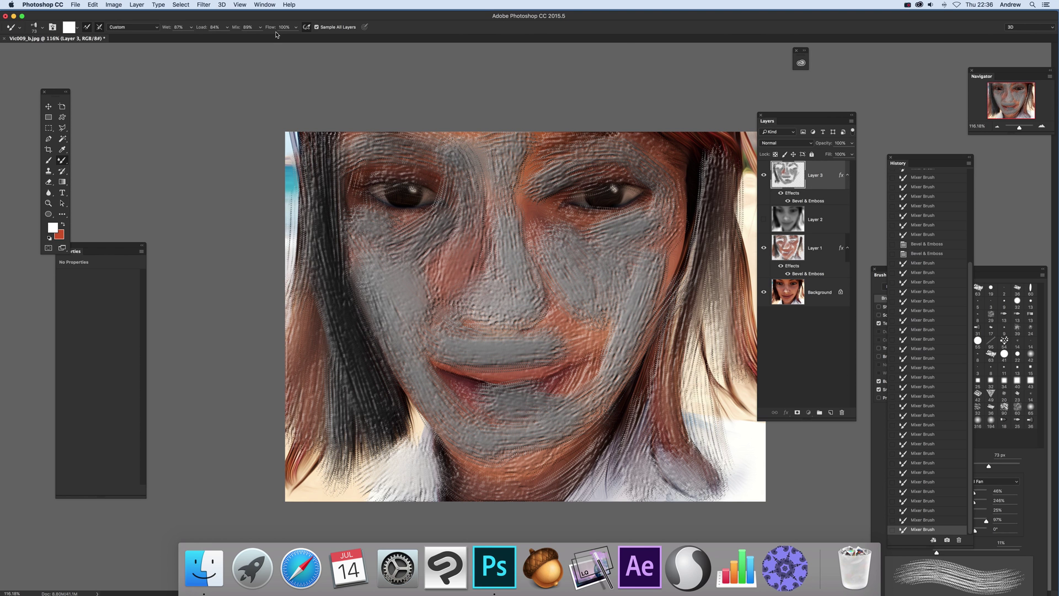
pyautogui.click(135, 5)
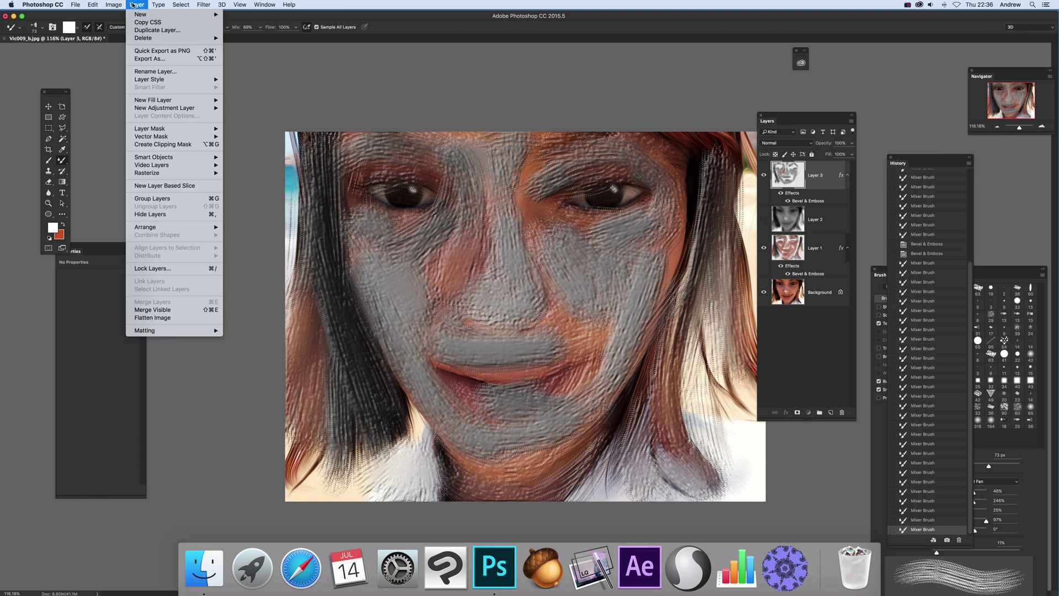
# Step: Flatten to one Background layer, discarding hidden layers, and paste the copied photo as a new layer
pyautogui.click(162, 318)
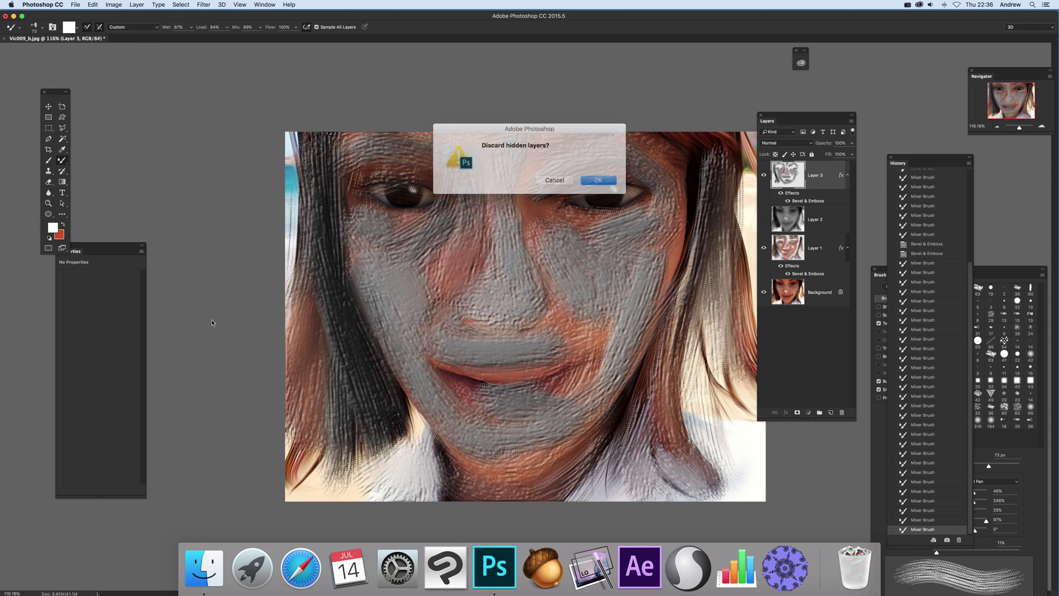
pyautogui.click(598, 179)
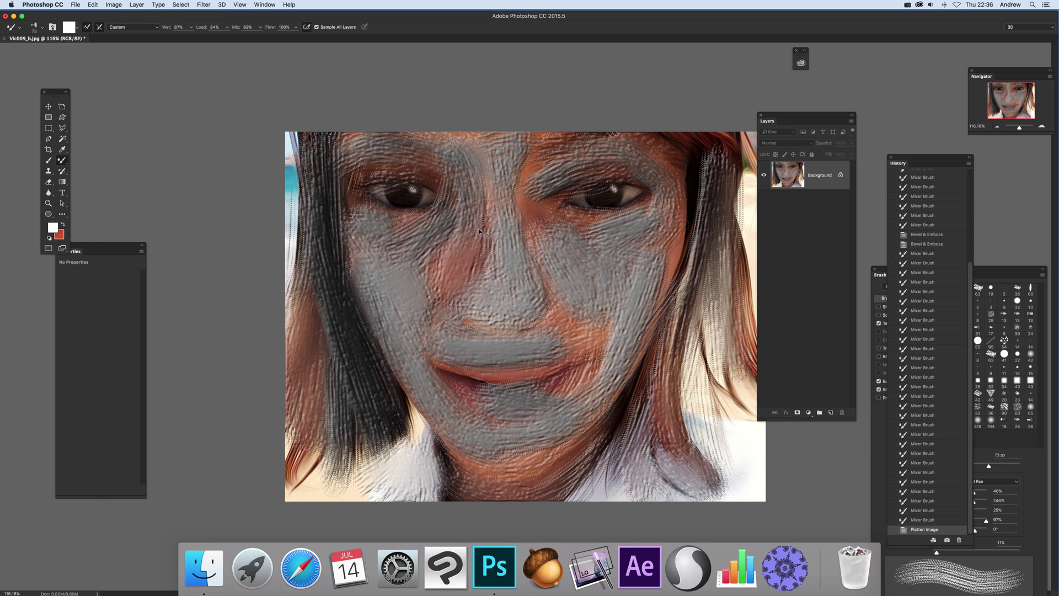
pyautogui.press('super+v')
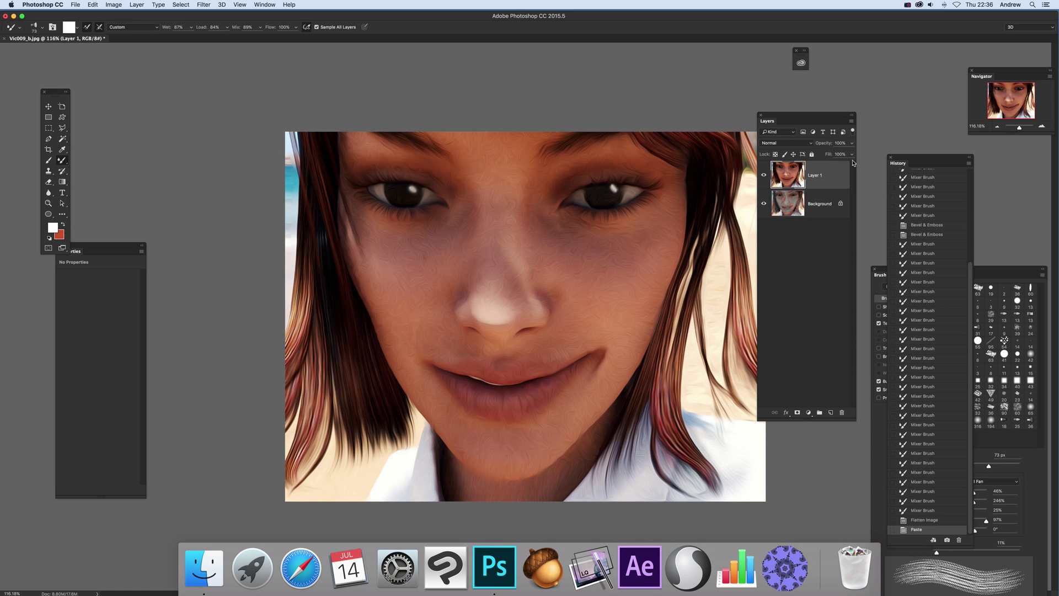
# Step: Set the pasted layer's blend mode to Multiply, after briefly trying Darken
pyautogui.click(778, 144)
pyautogui.click(777, 160)
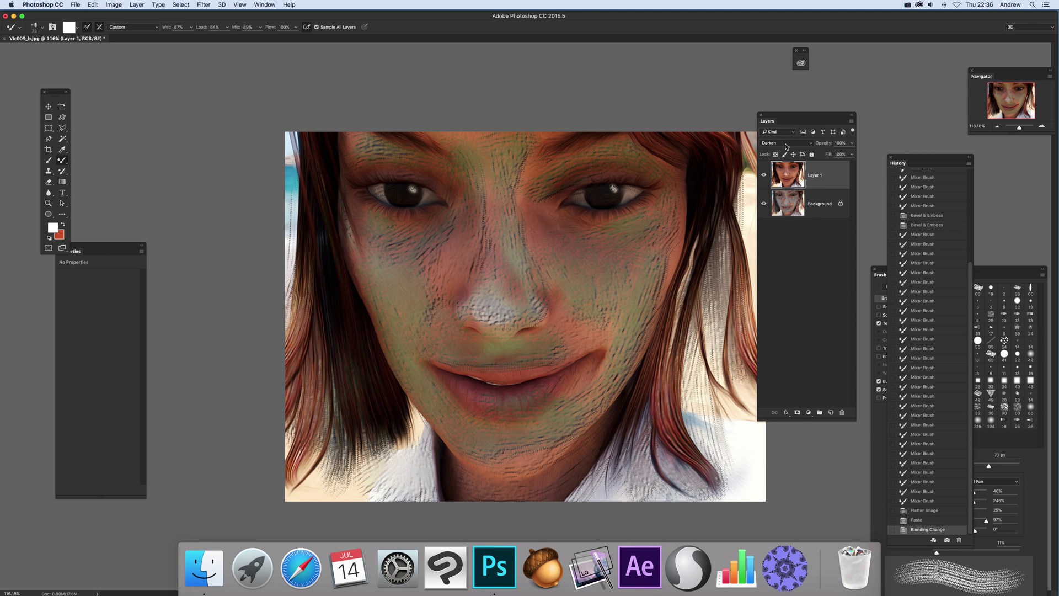
pyautogui.click(786, 145)
pyautogui.click(788, 151)
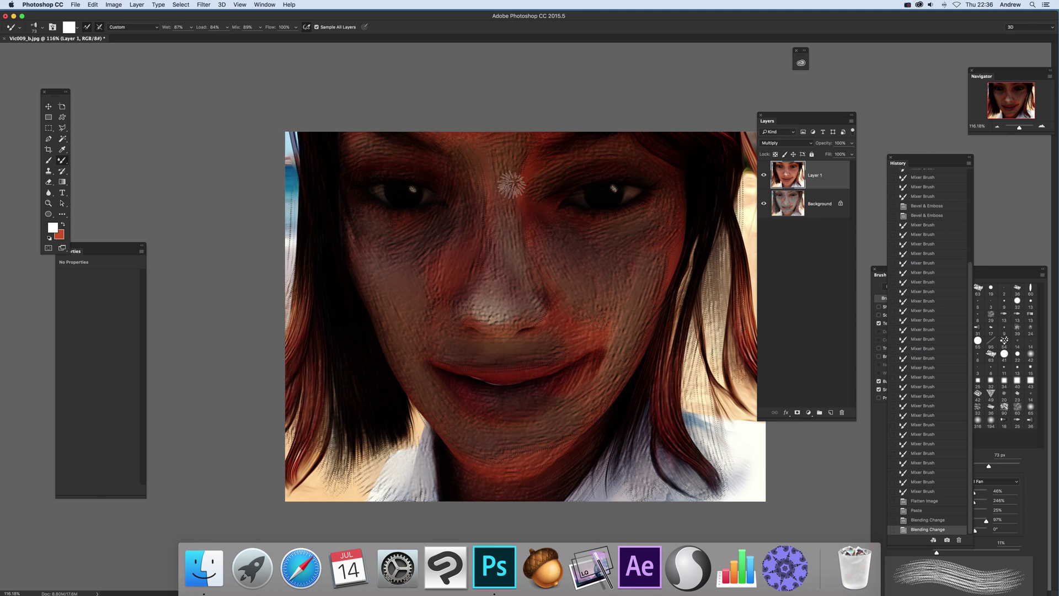
# Step: Flatten all layers into a single Background layer
pyautogui.click(137, 4)
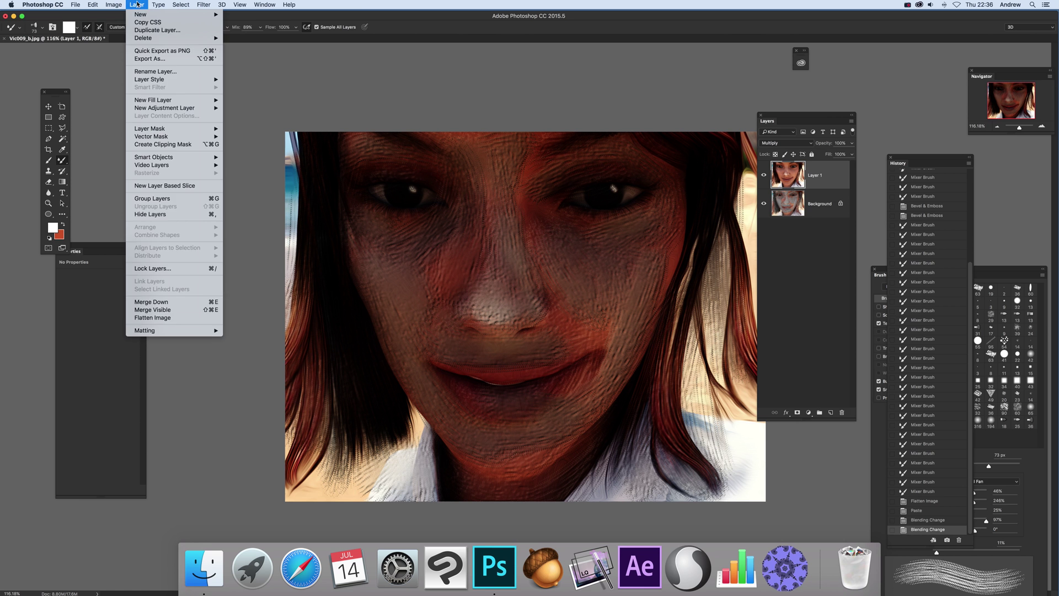
pyautogui.click(150, 318)
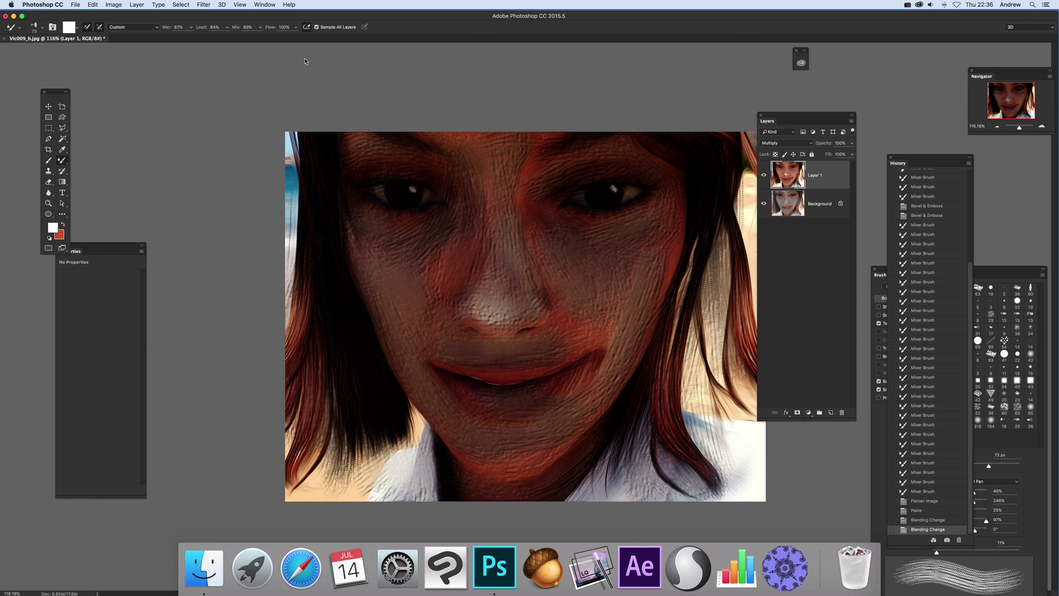
pyautogui.click(203, 4)
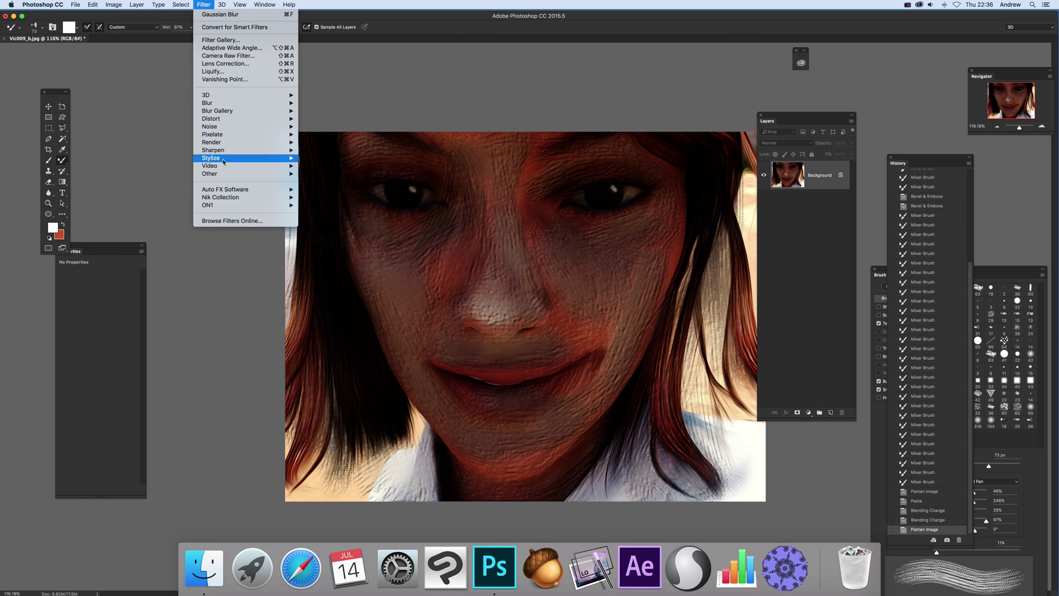
pyautogui.moveTo(223, 160)
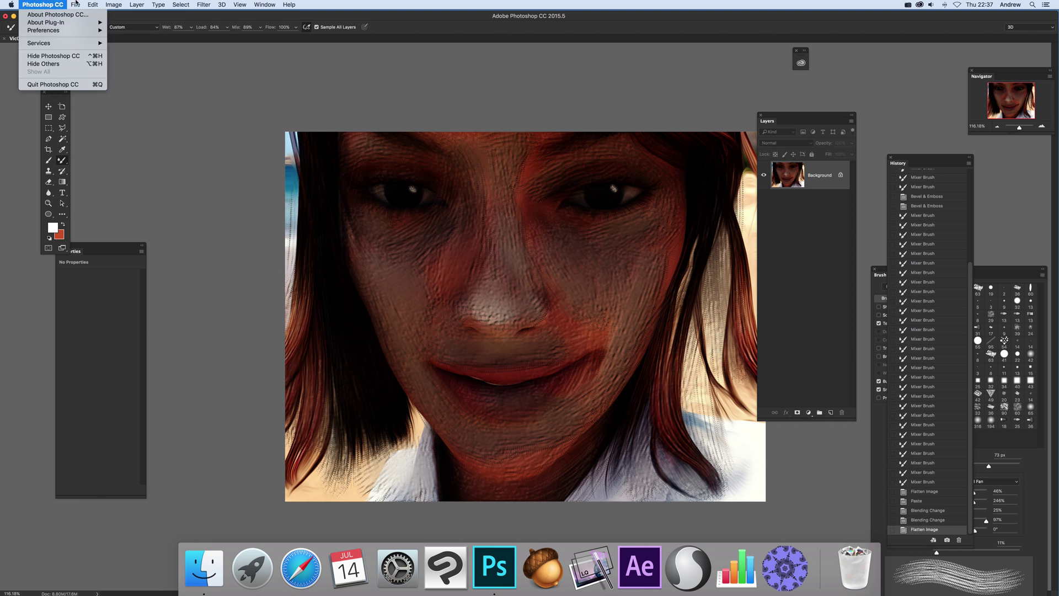
pyautogui.moveTo(107, 7)
pyautogui.moveTo(107, 29)
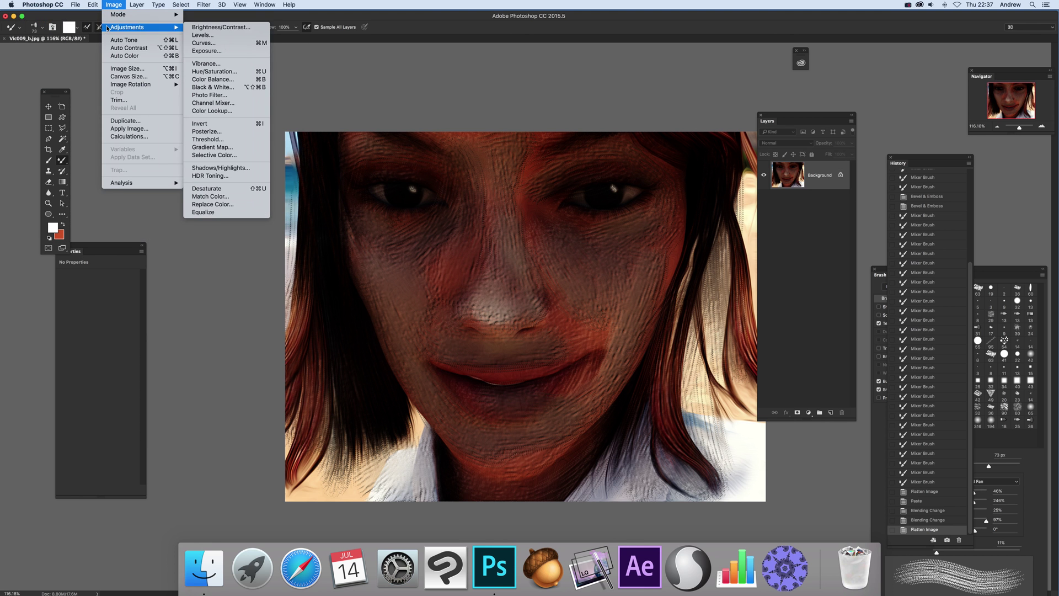
pyautogui.click(199, 174)
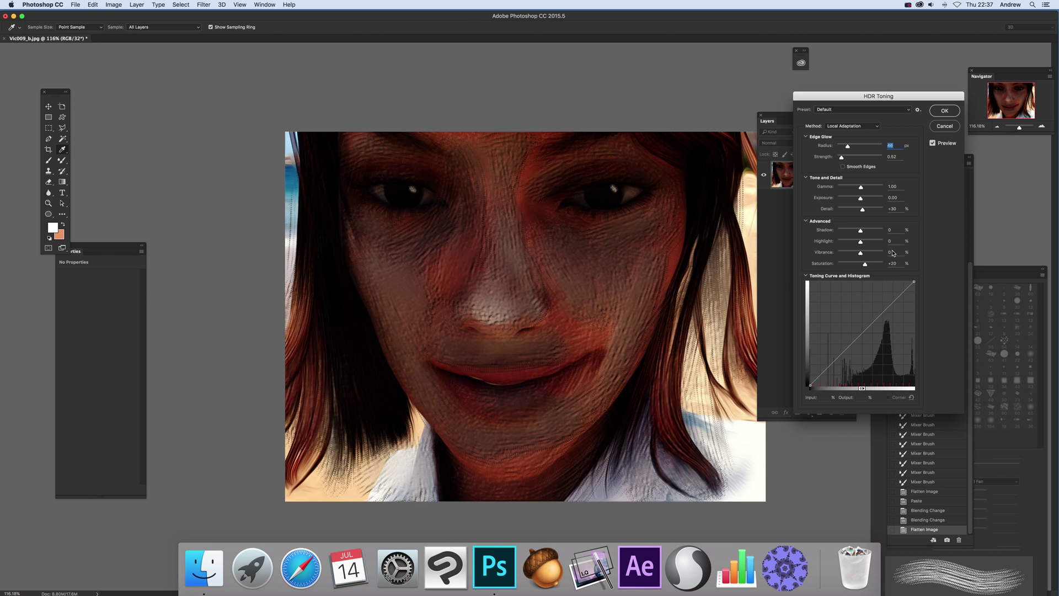
pyautogui.click(859, 328)
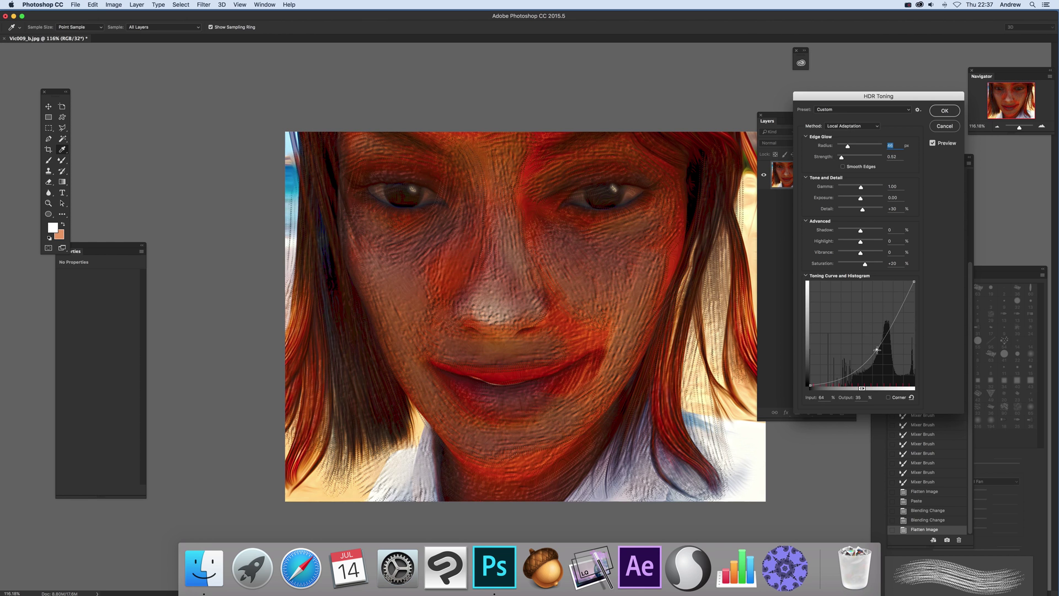
pyautogui.moveTo(885, 332); pyautogui.dragTo(886, 329)
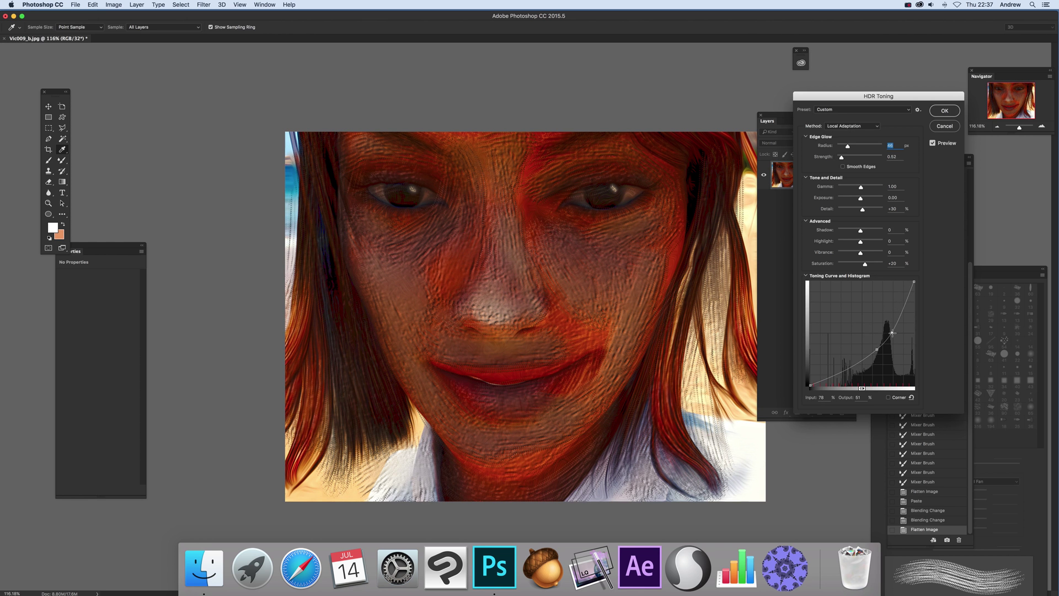
pyautogui.click(944, 126)
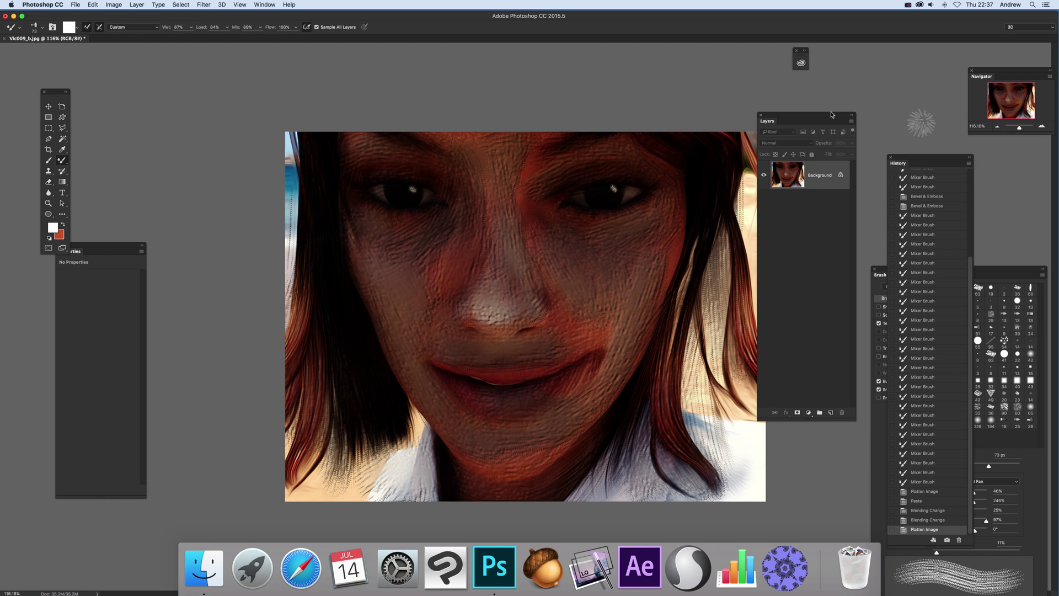
# Step: Apply the Stylize > Oil Paint filter to the portrait, then dab one Mixer Brush stroke near the lips
pyautogui.click(198, 5)
pyautogui.moveTo(276, 158)
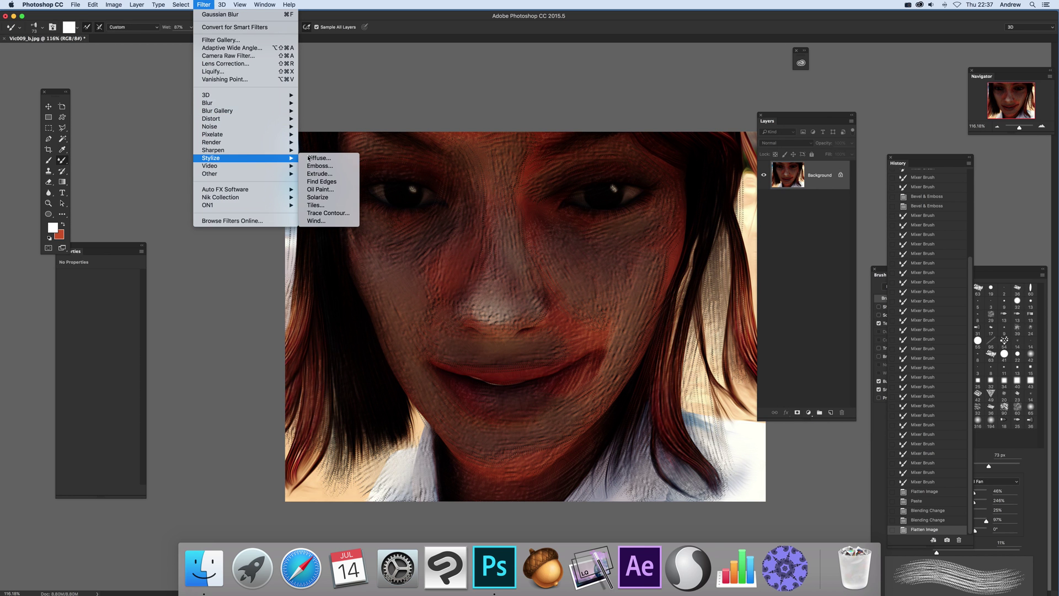
pyautogui.click(316, 189)
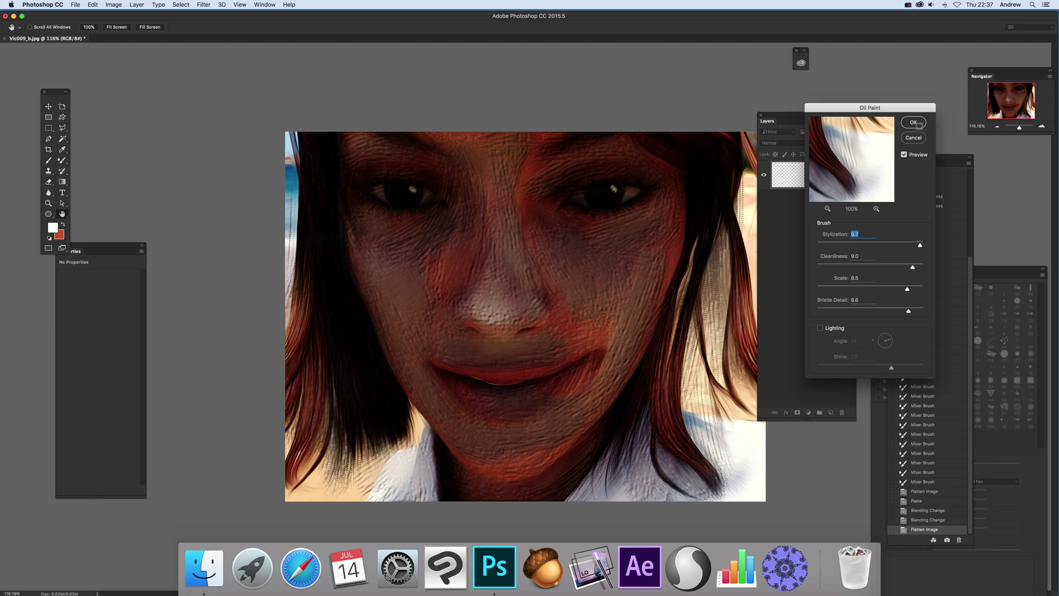
pyautogui.click(914, 122)
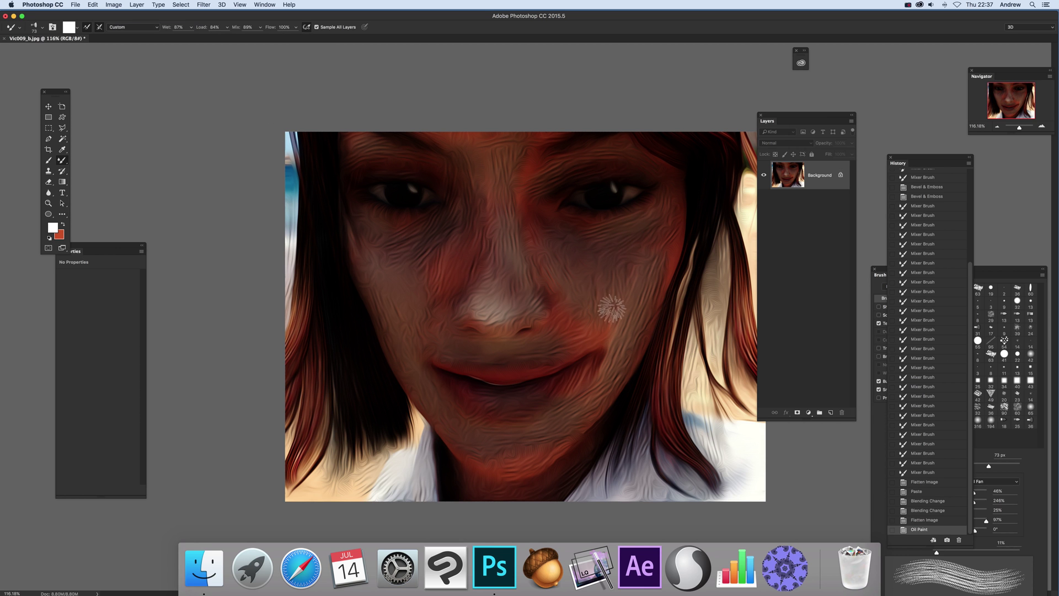
pyautogui.click(438, 383)
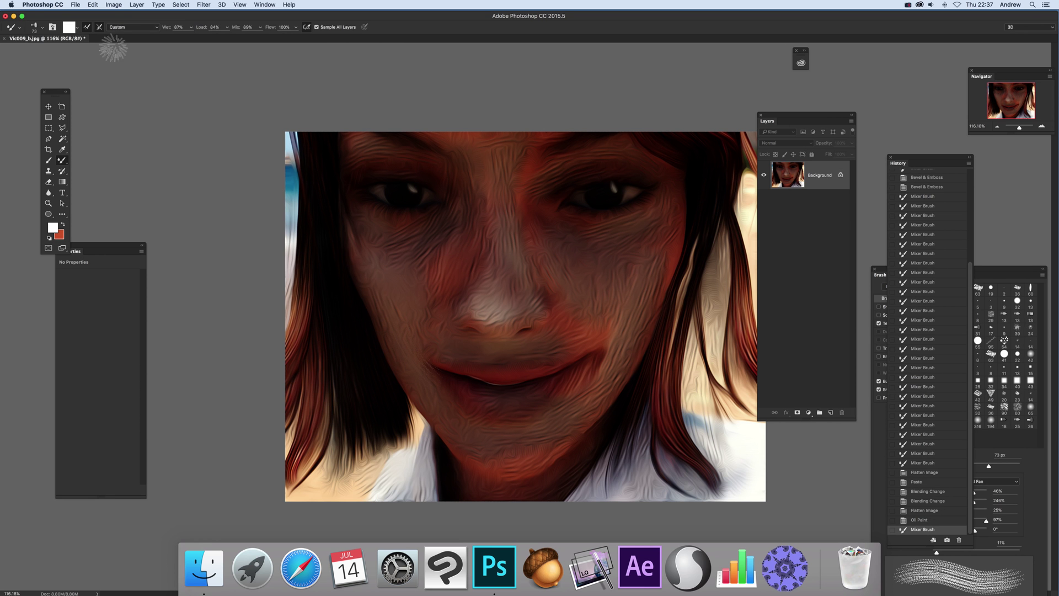
# Step: Create a new Layer 1 above the Background layer
pyautogui.click(138, 4)
pyautogui.moveTo(137, 16)
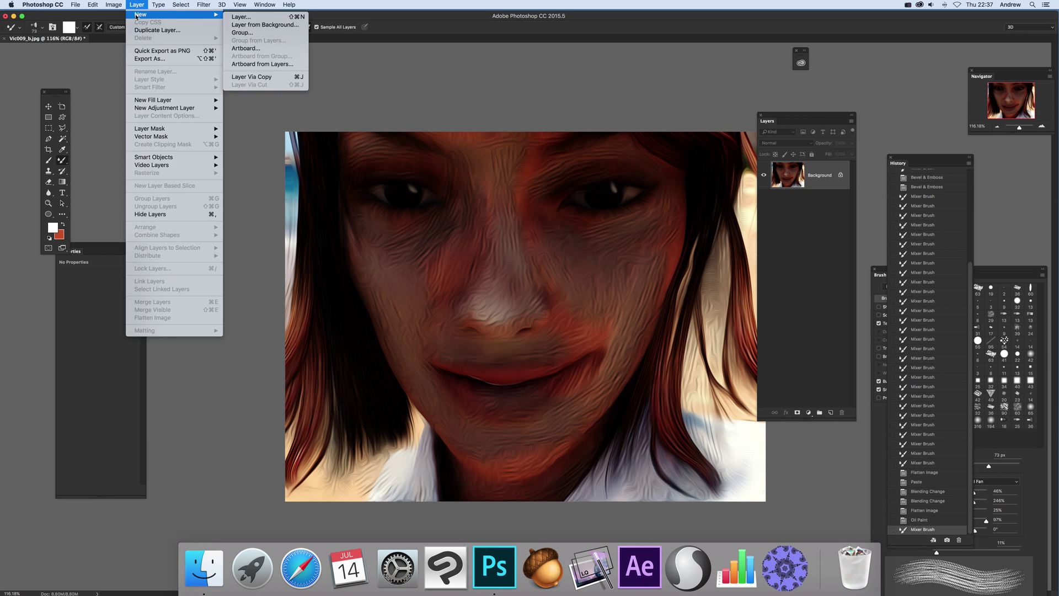
pyautogui.click(260, 17)
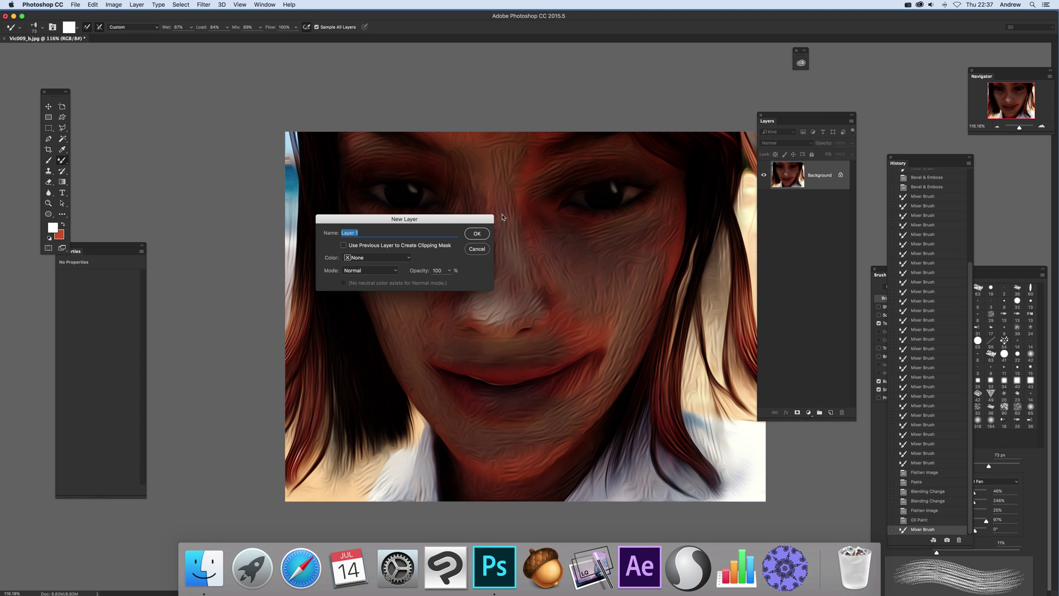
pyautogui.click(475, 234)
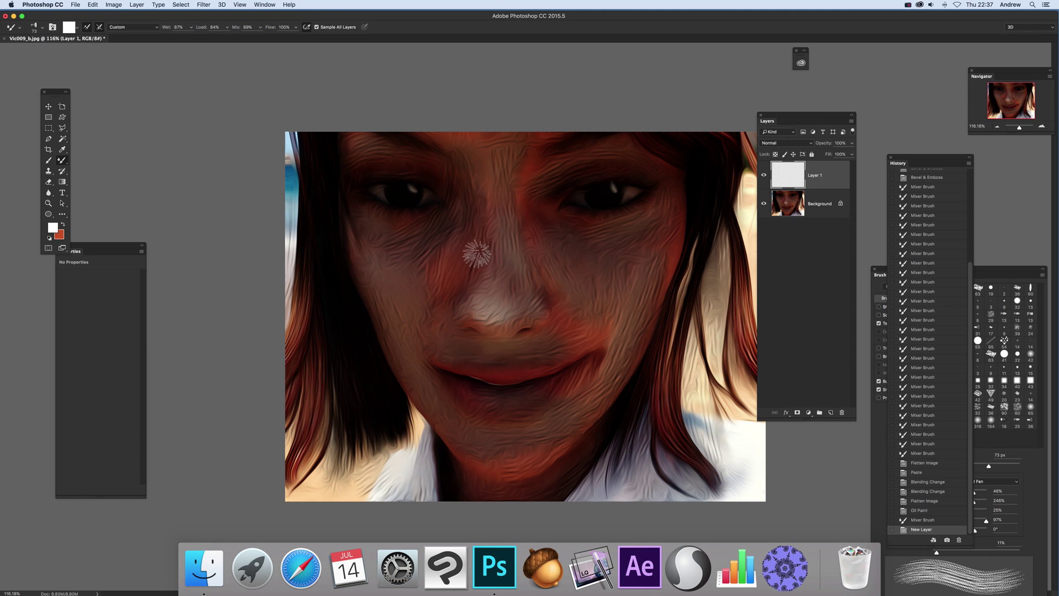
# Step: On Layer 1, smear mixer-brush strokes over the cheek, upper lip, chin and nose
pyautogui.moveTo(467, 252)
pyautogui.mouseDown()
pyautogui.moveTo(450, 286)
pyautogui.moveTo(449, 251)
pyautogui.moveTo(418, 277)
pyautogui.moveTo(413, 269)
pyautogui.moveTo(426, 250)
pyautogui.moveTo(412, 247)
pyautogui.moveTo(435, 230)
pyautogui.moveTo(379, 242)
pyautogui.moveTo(389, 267)
pyautogui.moveTo(373, 278)
pyautogui.moveTo(437, 370)
pyautogui.mouseUp()
pyautogui.moveTo(391, 302)
pyautogui.mouseDown()
pyautogui.moveTo(418, 368)
pyautogui.moveTo(409, 319)
pyautogui.moveTo(427, 351)
pyautogui.moveTo(509, 371)
pyautogui.moveTo(491, 358)
pyautogui.moveTo(503, 357)
pyautogui.moveTo(476, 352)
pyautogui.moveTo(552, 345)
pyautogui.moveTo(542, 367)
pyautogui.moveTo(580, 326)
pyautogui.moveTo(554, 256)
pyautogui.moveTo(582, 302)
pyautogui.moveTo(608, 299)
pyautogui.moveTo(586, 285)
pyautogui.moveTo(602, 263)
pyautogui.moveTo(572, 275)
pyautogui.moveTo(554, 262)
pyautogui.moveTo(598, 248)
pyautogui.moveTo(595, 283)
pyautogui.moveTo(612, 322)
pyautogui.moveTo(639, 339)
pyautogui.moveTo(676, 245)
pyautogui.moveTo(656, 304)
pyautogui.moveTo(634, 298)
pyautogui.mouseUp()
pyautogui.moveTo(554, 408)
pyautogui.mouseDown()
pyautogui.moveTo(522, 437)
pyautogui.moveTo(552, 428)
pyautogui.moveTo(558, 412)
pyautogui.moveTo(453, 418)
pyautogui.moveTo(459, 428)
pyautogui.moveTo(517, 418)
pyautogui.moveTo(518, 404)
pyautogui.moveTo(510, 422)
pyautogui.moveTo(546, 399)
pyautogui.moveTo(493, 406)
pyautogui.moveTo(469, 393)
pyautogui.mouseUp()
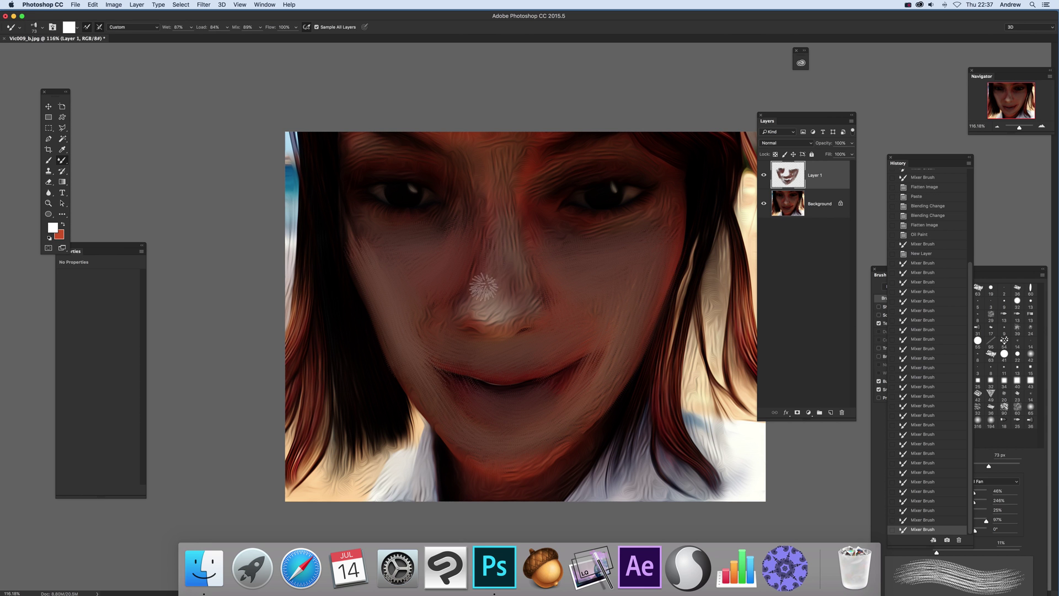
pyautogui.moveTo(489, 295)
pyautogui.mouseDown()
pyautogui.moveTo(503, 323)
pyautogui.moveTo(524, 300)
pyautogui.moveTo(501, 207)
pyautogui.mouseUp()
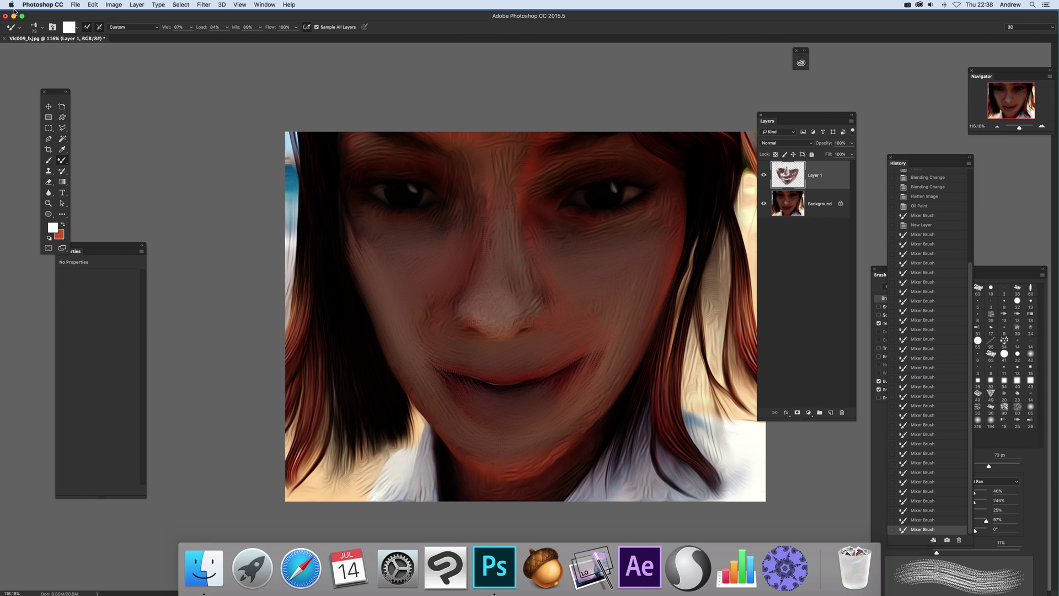
# Step: Apply a Bevel & Emboss layer style with default settings to the new Layer 1
pyautogui.click(136, 4)
pyautogui.moveTo(152, 81)
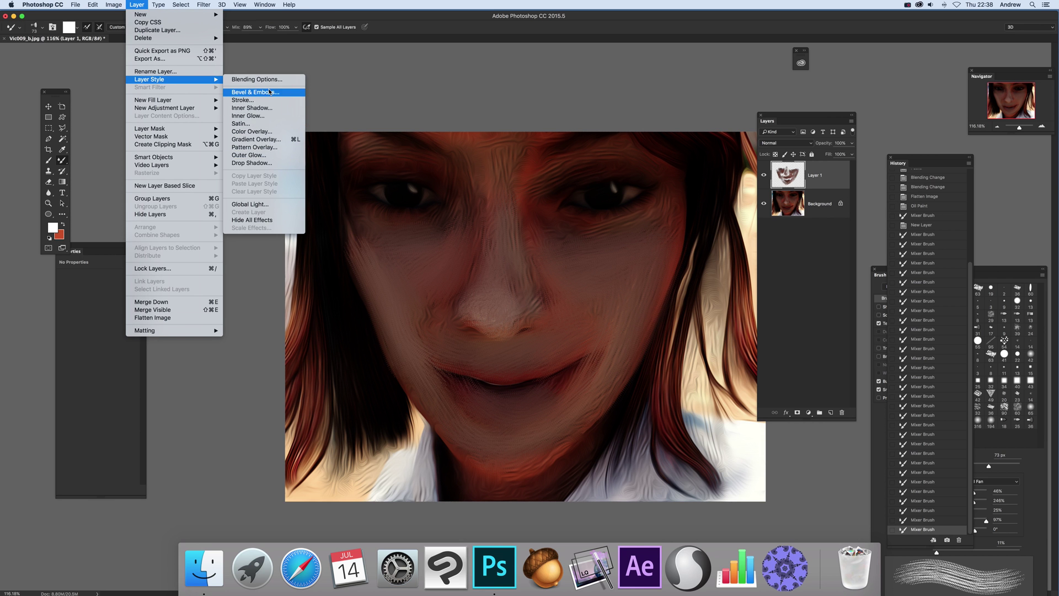
pyautogui.click(269, 92)
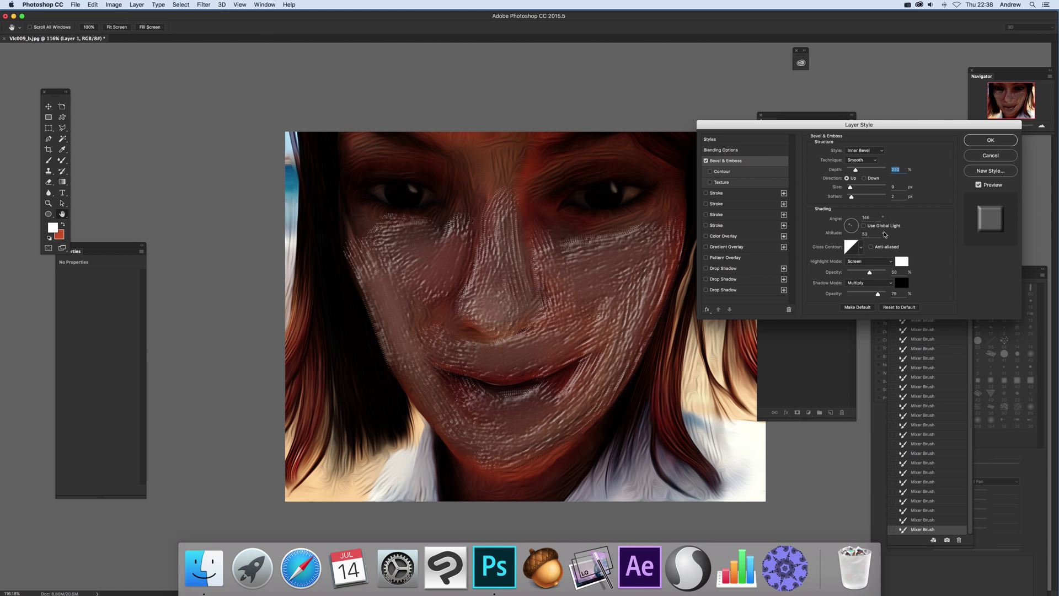
pyautogui.press('Return')
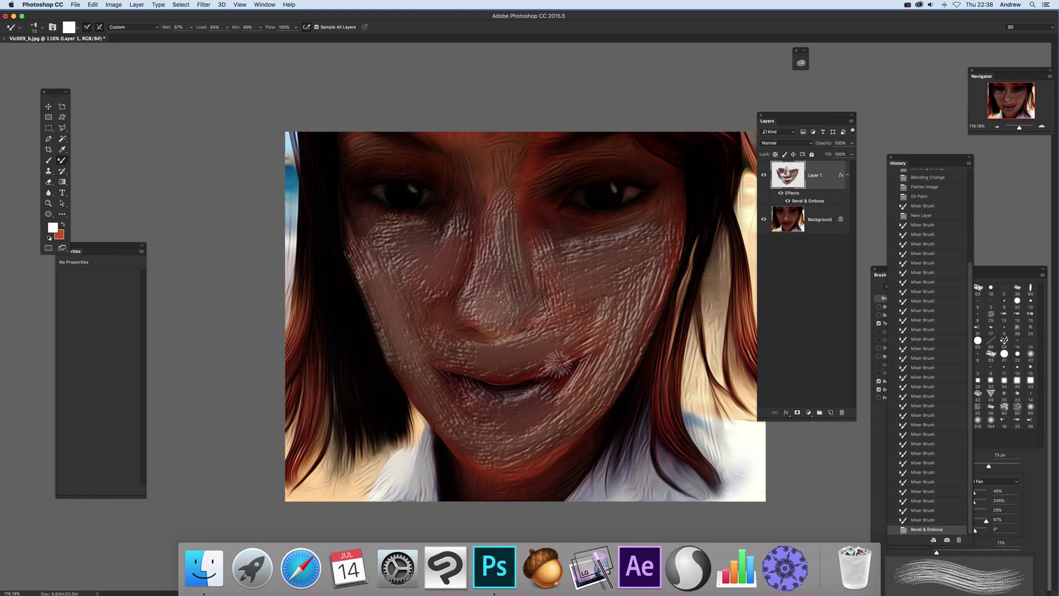